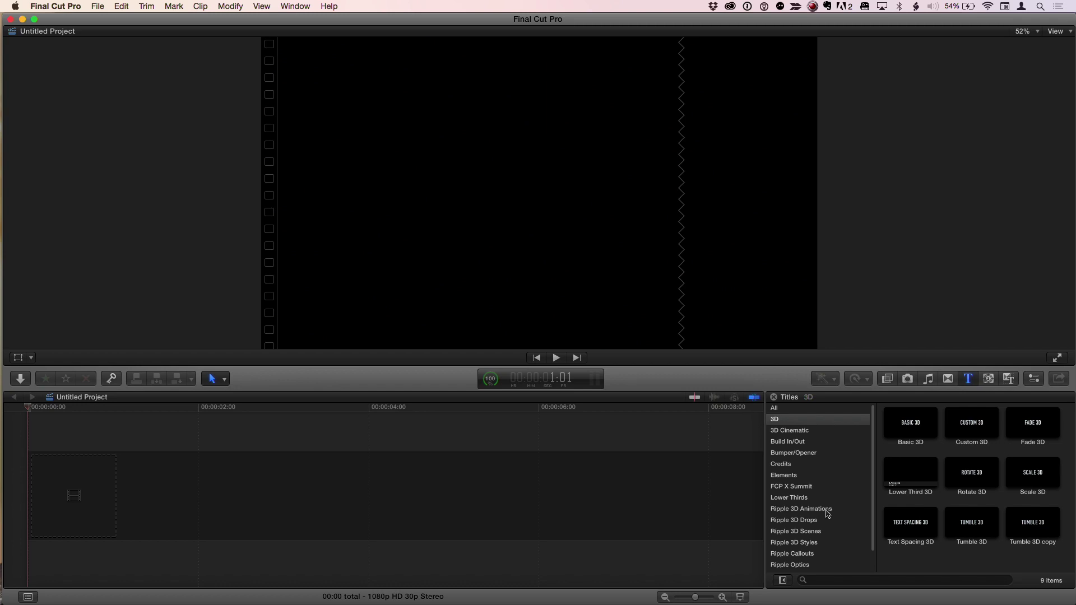
Display the five Ripple 3D Animations titles from the FxFactory plug-in.
left_click(827, 515)
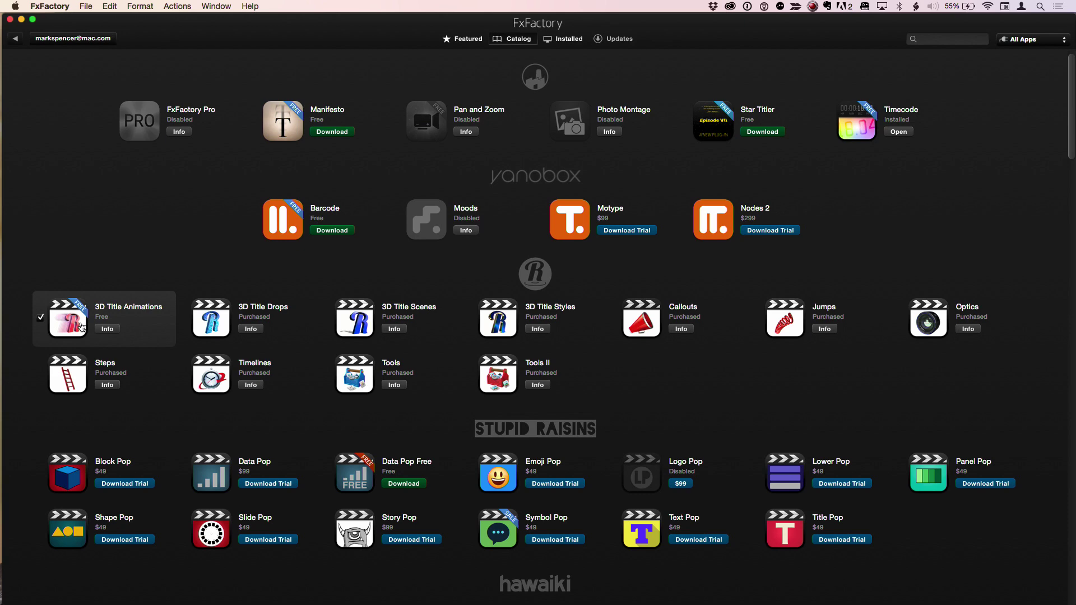
Place the Super Rotate title at the project start, then play it from the beginning.
key("super+Tab")
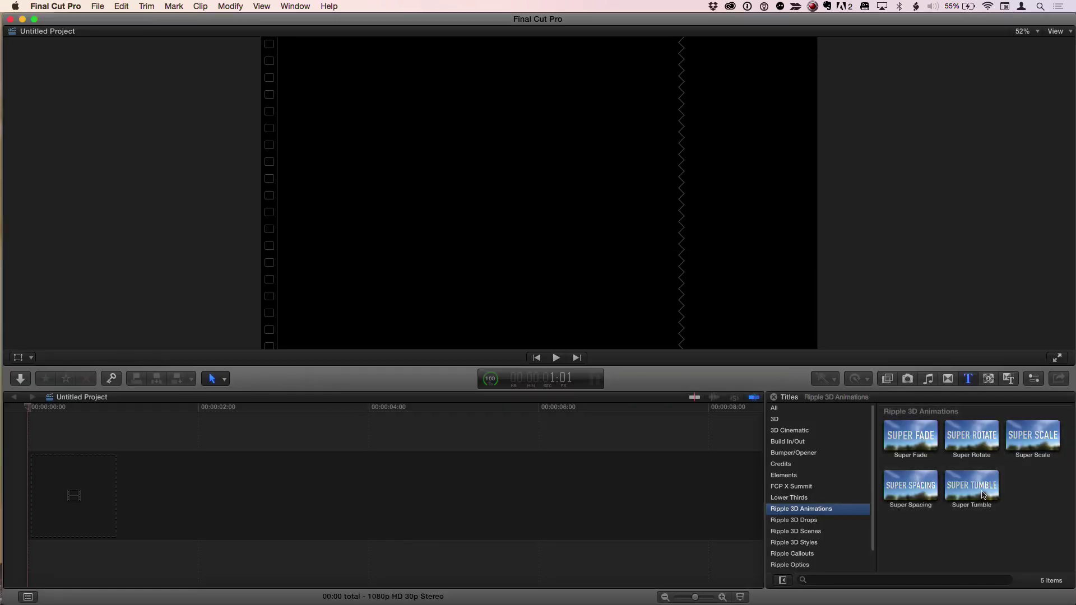
left_click(970, 440)
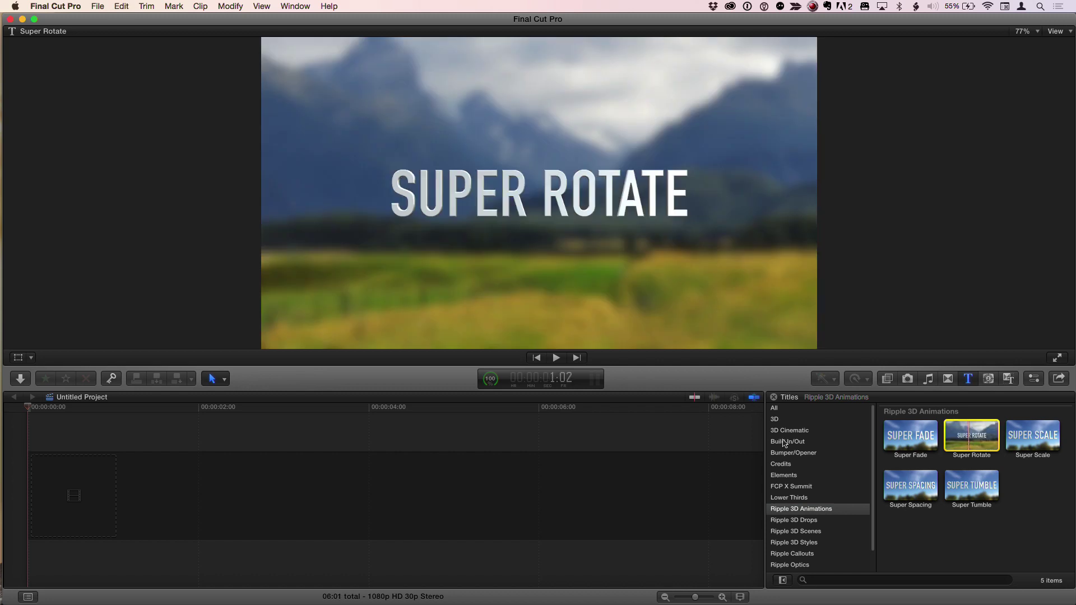
left_click_drag(970, 440, 535, 458)
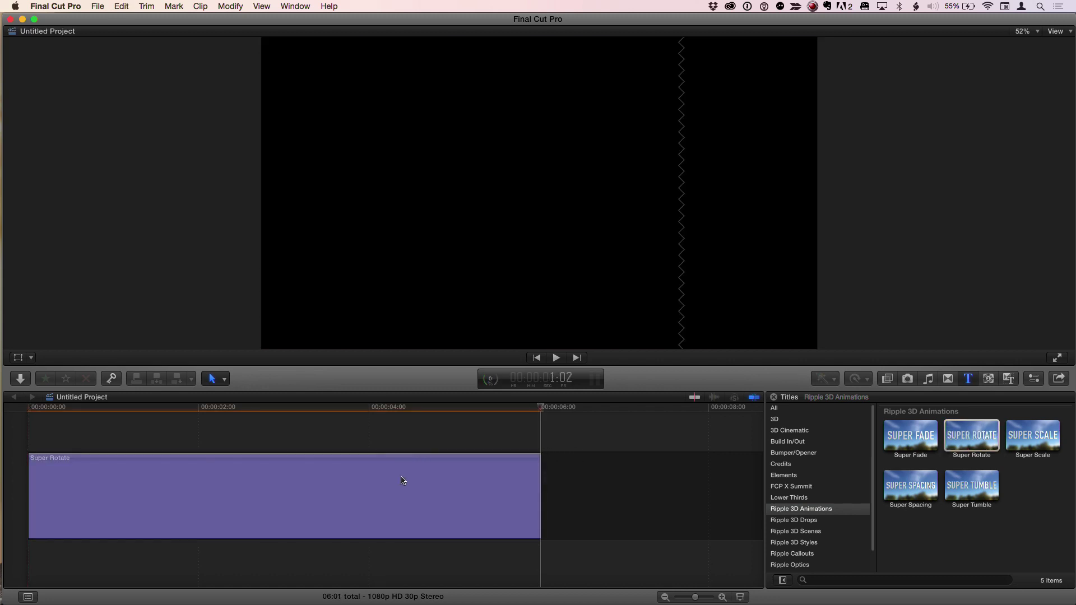
left_click(381, 408)
key("Home")
key("space")
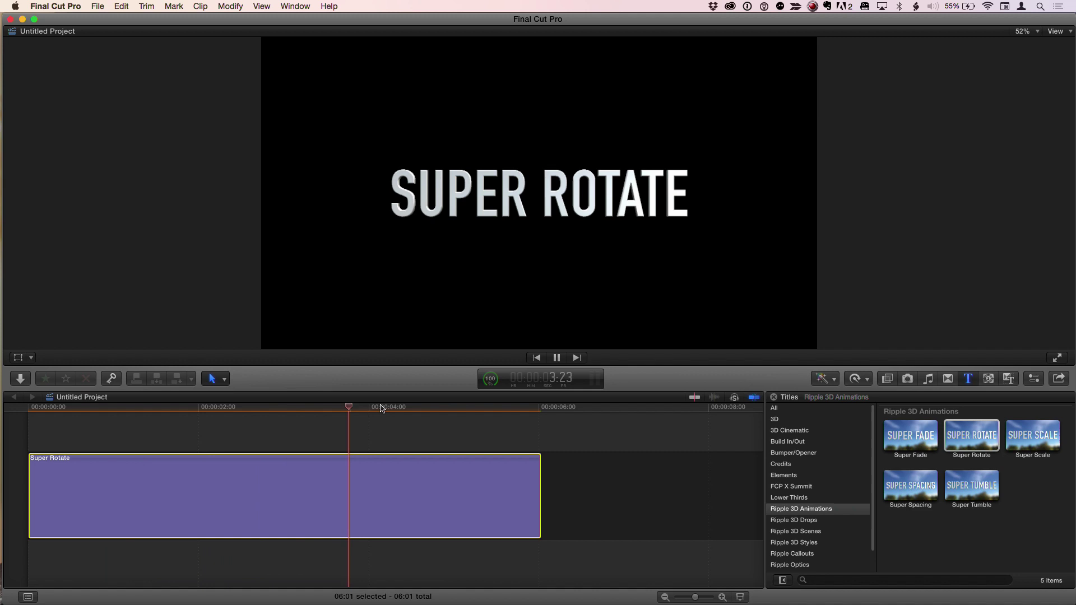
Set the title's Animation Style to Tumble Characters in the Inspector and stop playback.
left_click(1035, 379)
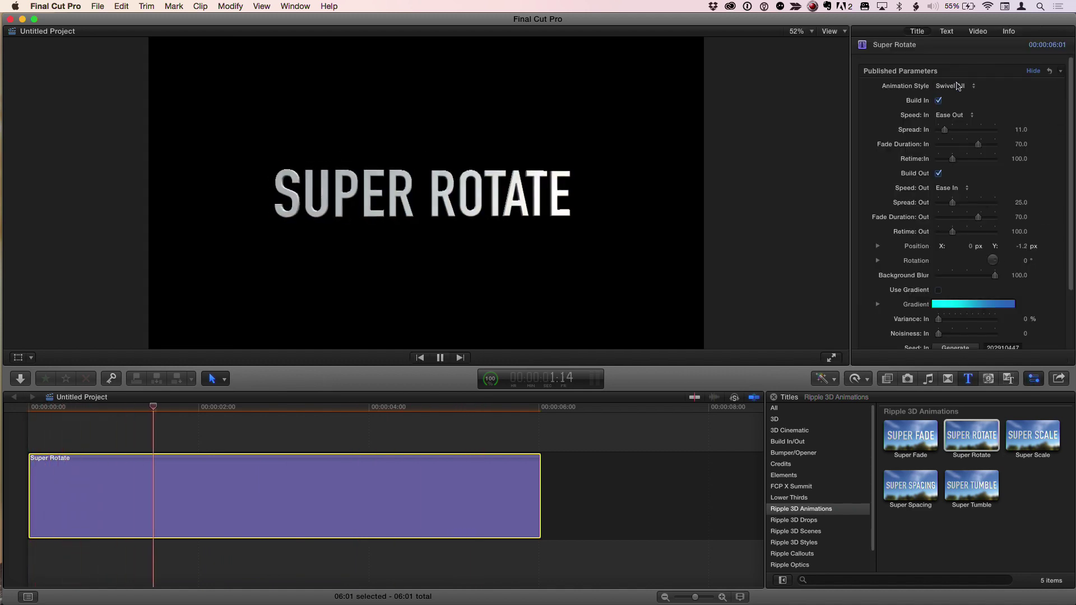
left_click(957, 87)
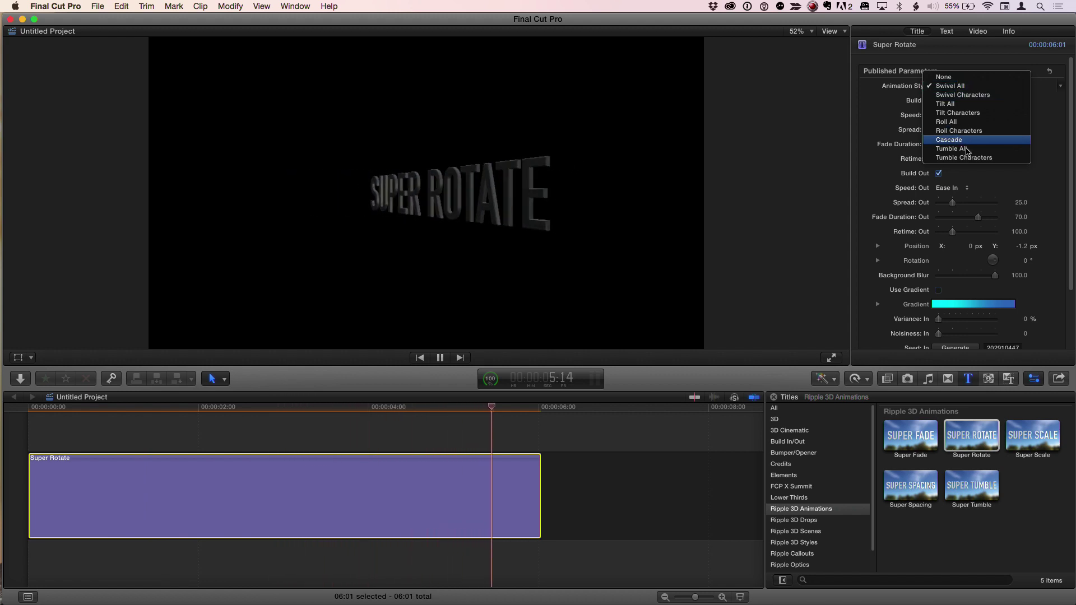
left_click(968, 157)
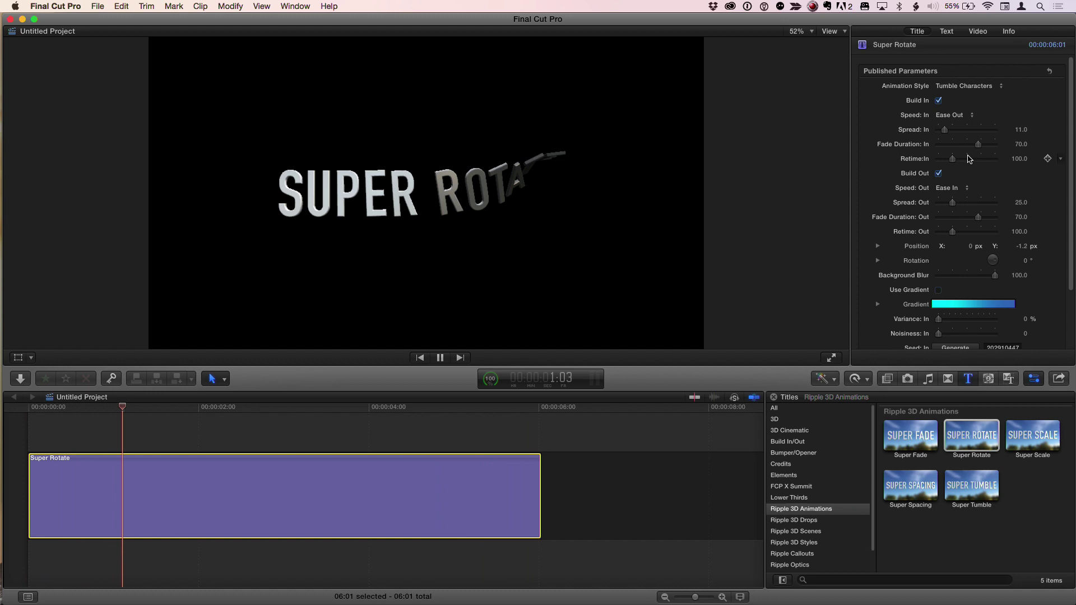
key("space")
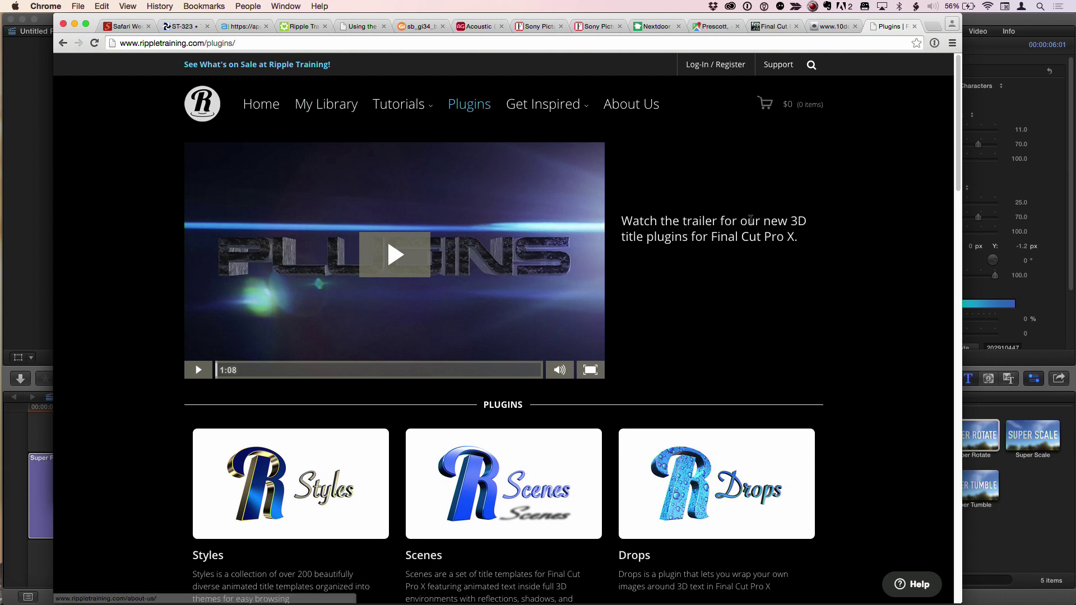
scroll(850, 258, "down", 1)
scroll(852, 258, "down", 5)
scroll(854, 257, "down", 3)
scroll(853, 258, "down", 2)
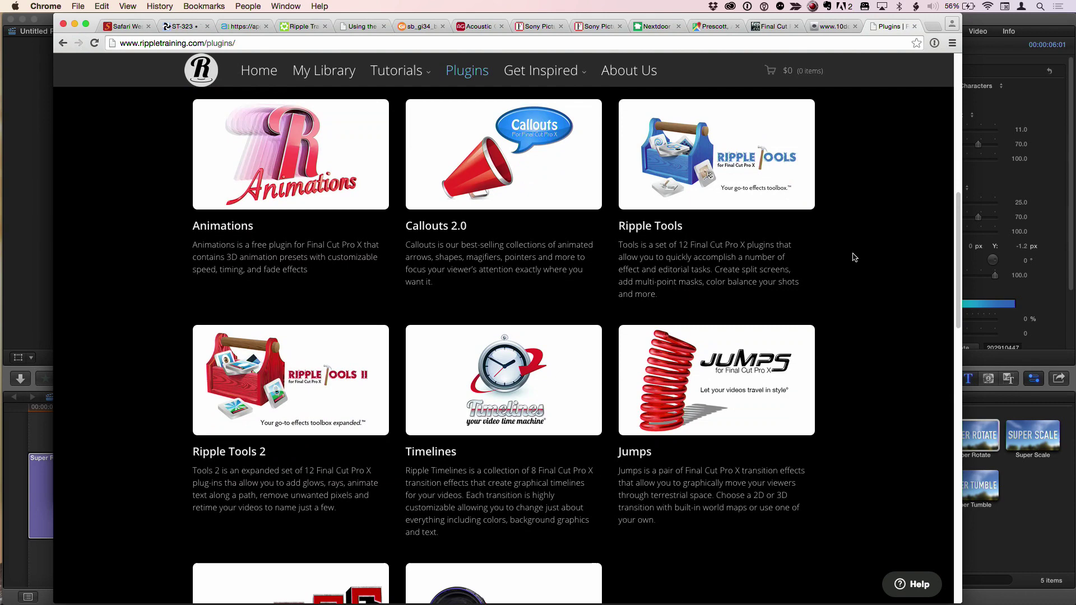
scroll(853, 257, "down", 3)
scroll(853, 258, "down", 2)
scroll(854, 257, "down", 2)
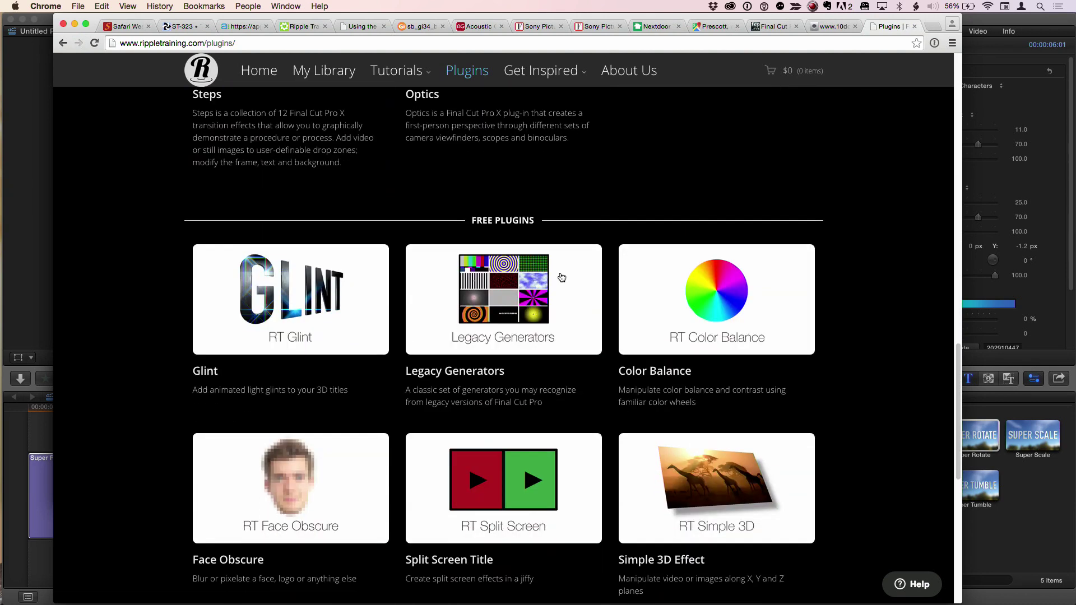
scroll(238, 338, "down", 1)
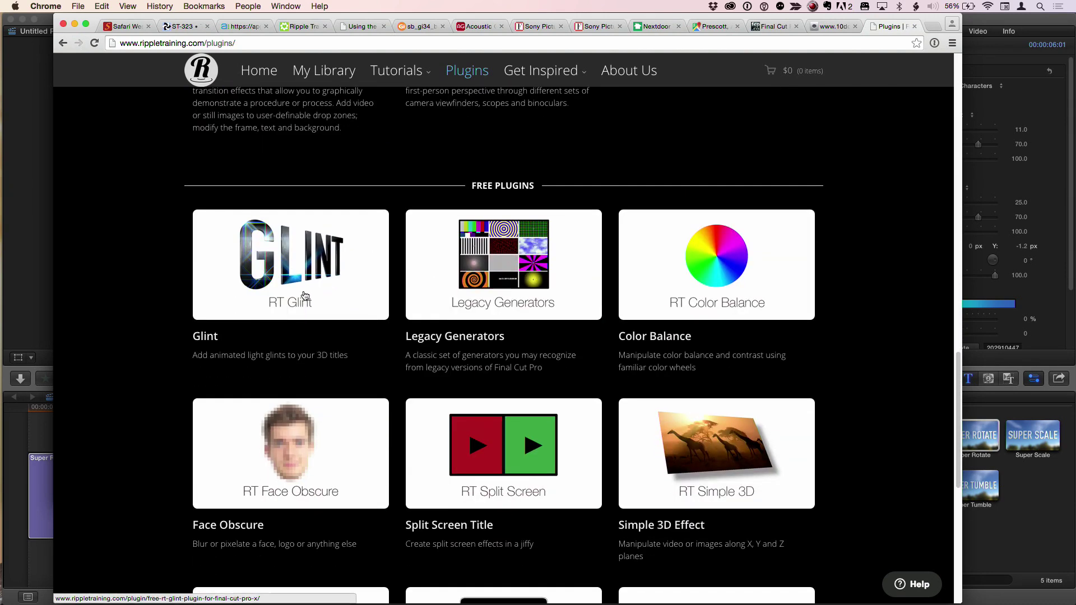
scroll(308, 296, "down", 3)
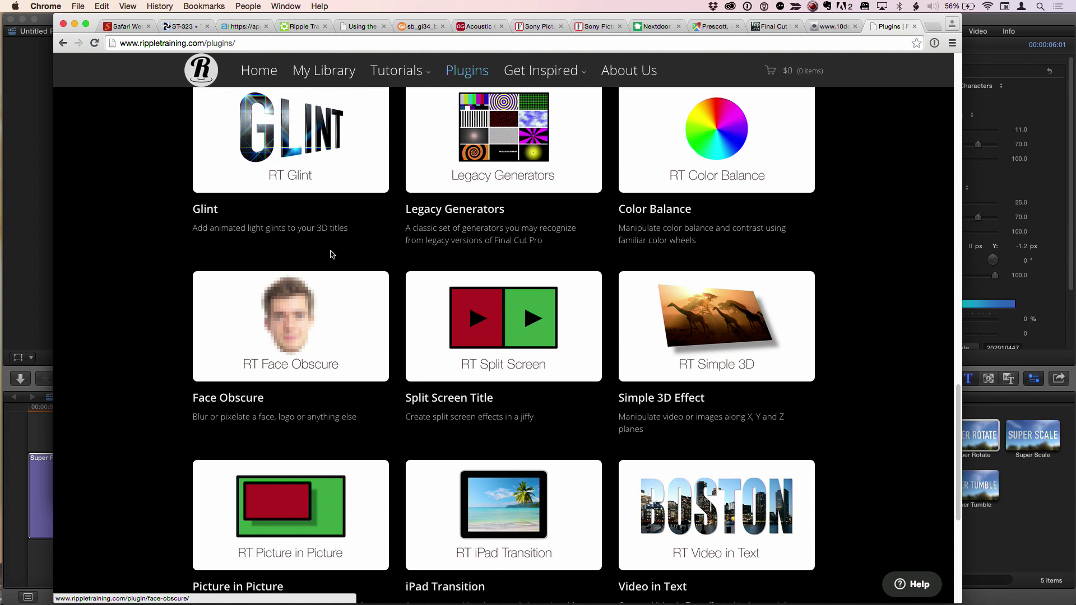
scroll(333, 251, "down", 1)
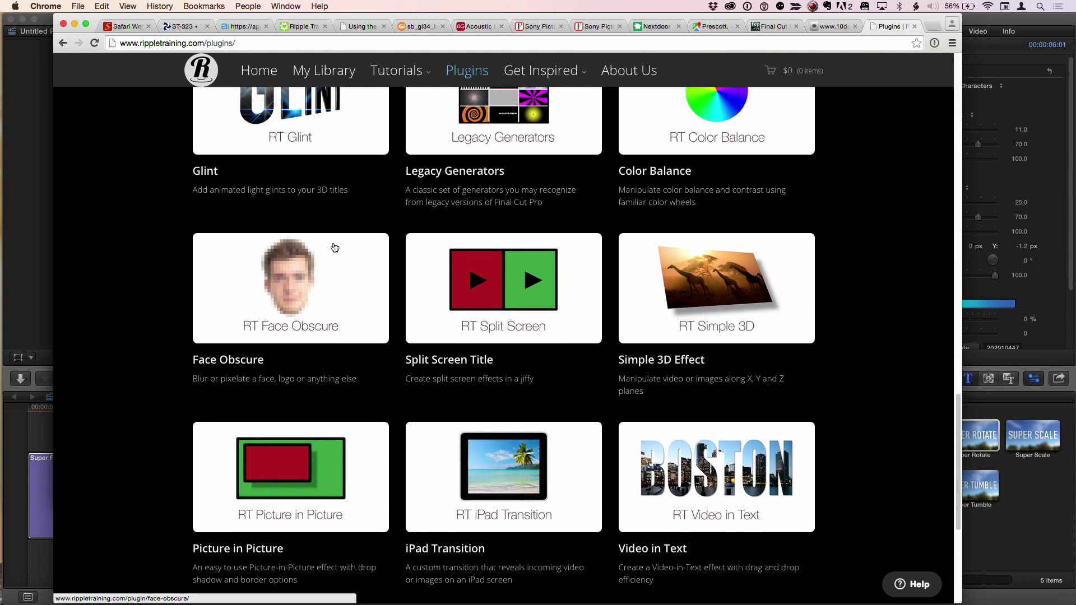
scroll(334, 244, "up", 2)
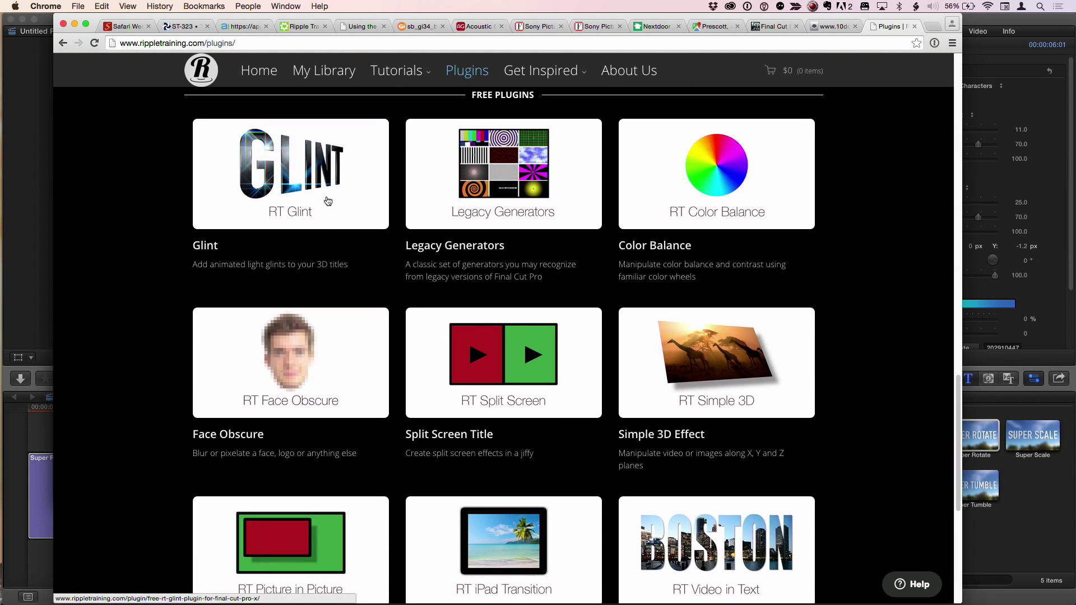
scroll(328, 201, "up", 10)
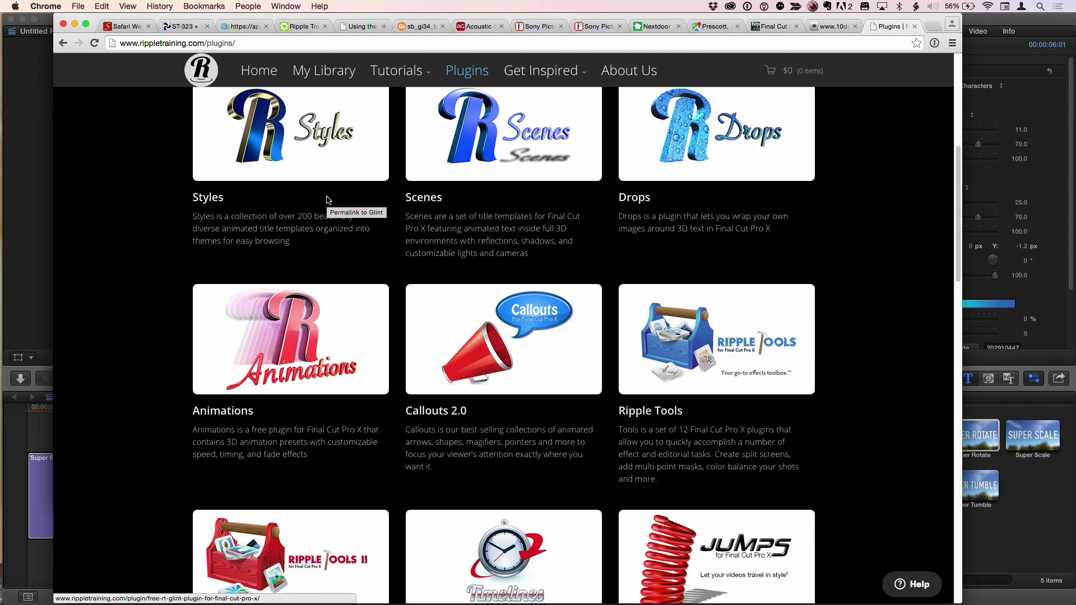
scroll(328, 200, "up", 5)
Switch from the Ripple Training website back to Final Cut Pro.
key("super+Tab")
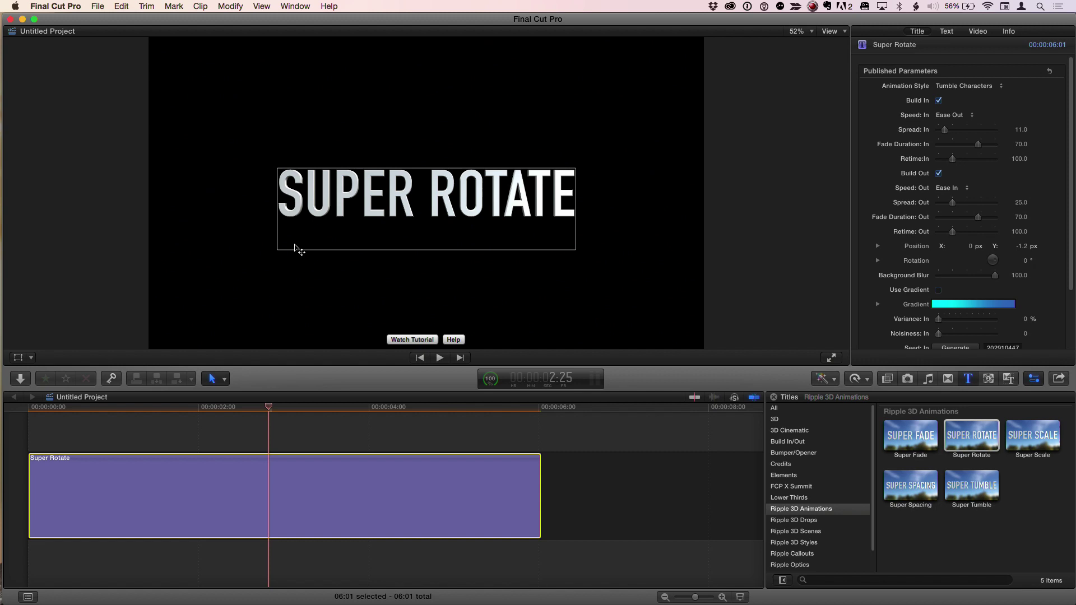
Drop the RT Glint video effect onto the Super Rotate clip and scrub to about three seconds.
left_click(890, 380)
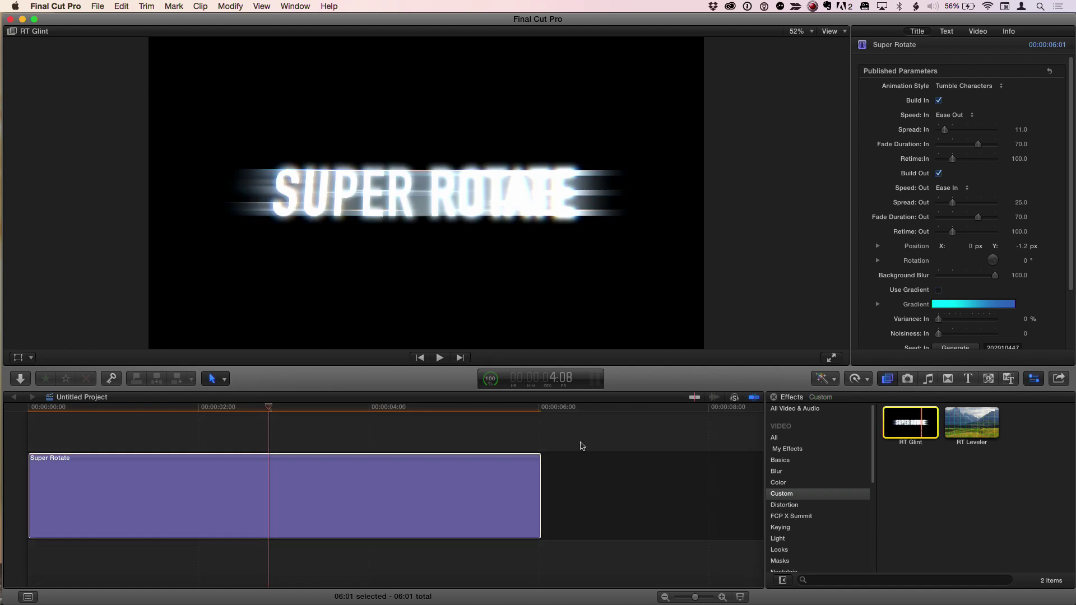
left_click_drag(580, 446, 301, 494)
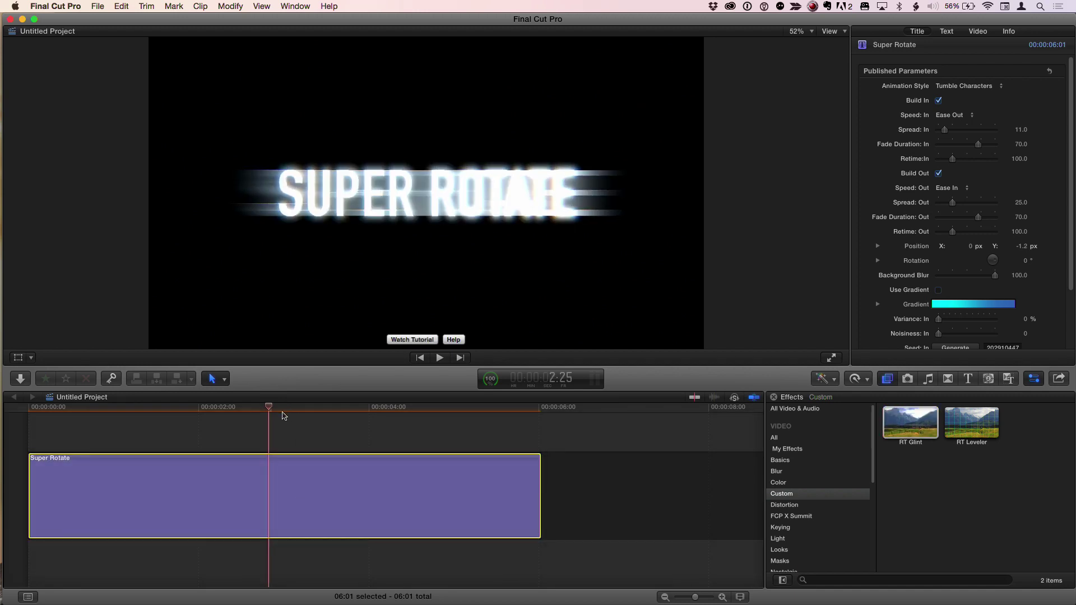
left_click_drag(273, 411, 290, 410)
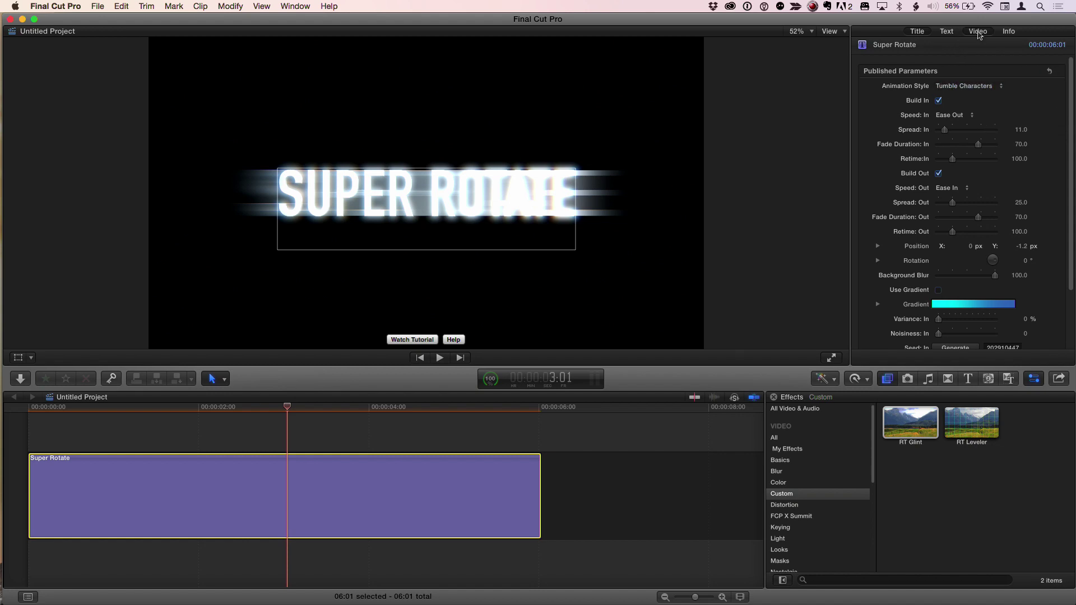
Lower the clip's RT Glint Exposure from 2.0 to 0.
left_click(980, 33)
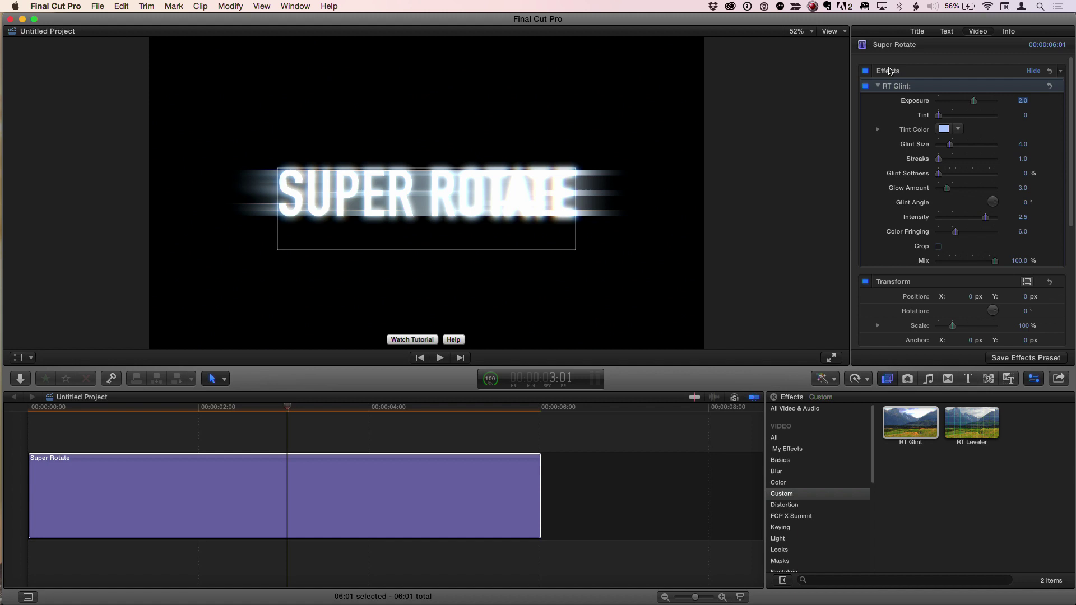
left_click(975, 100)
left_click_drag(974, 102, 969, 103)
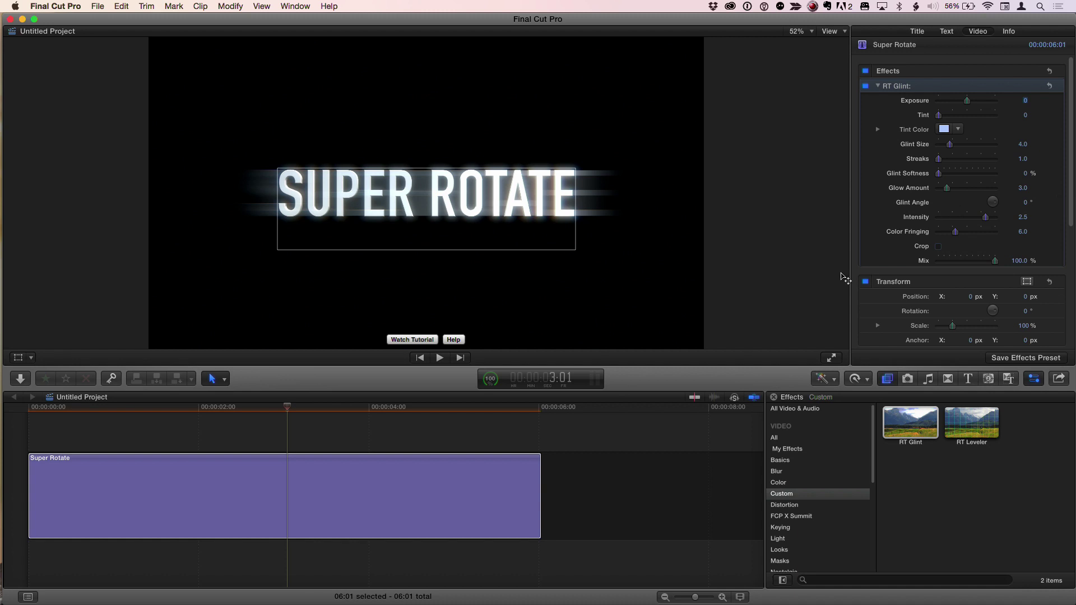
Play the Super Rotate clip from the start, then scrub back to about three seconds.
left_click(315, 486)
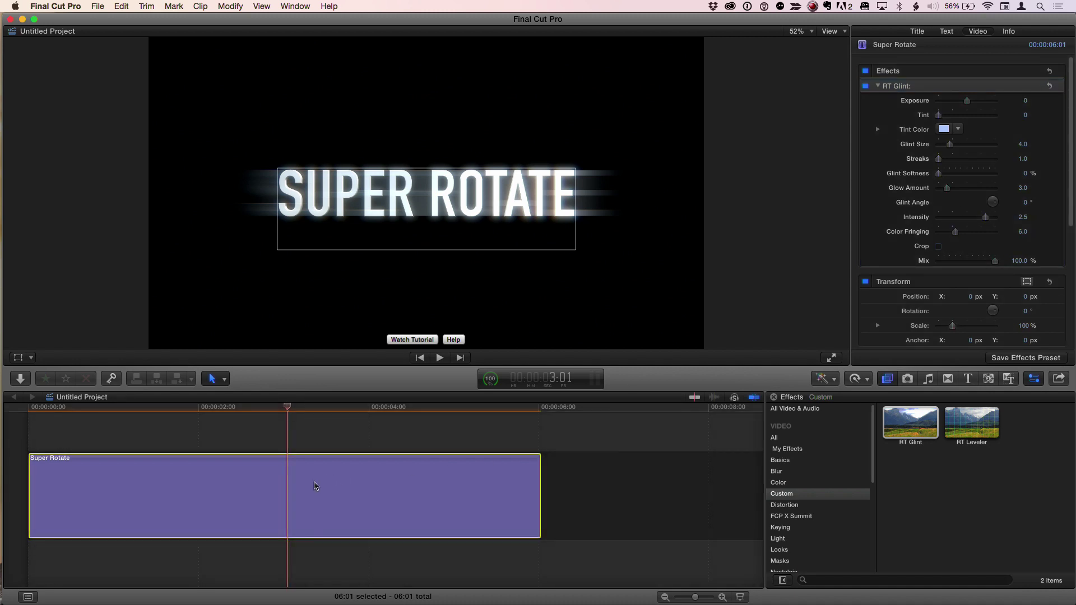
key("Home")
key("space")
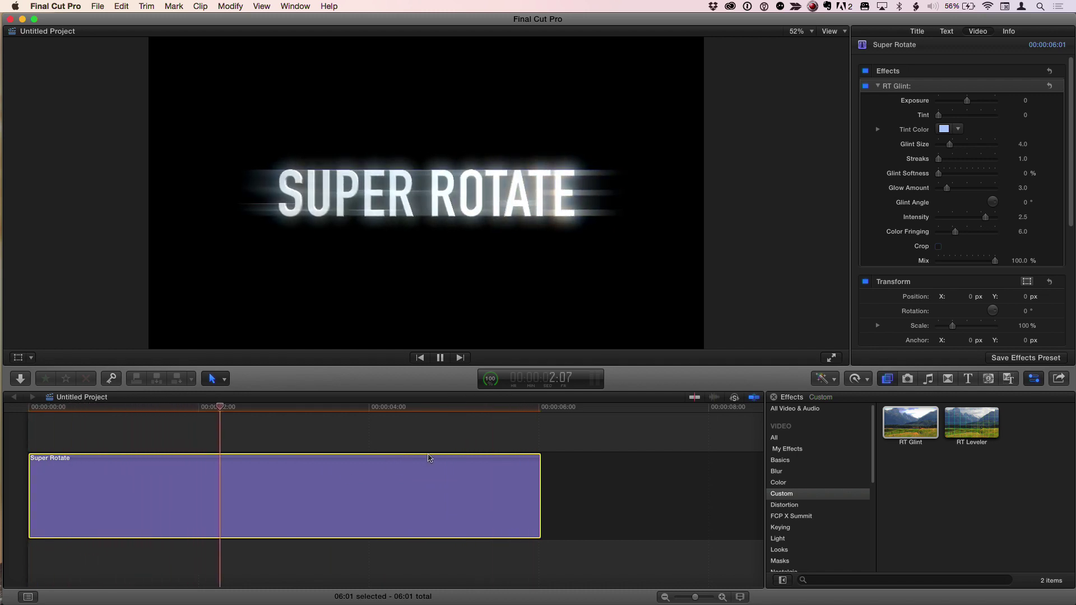
key("space")
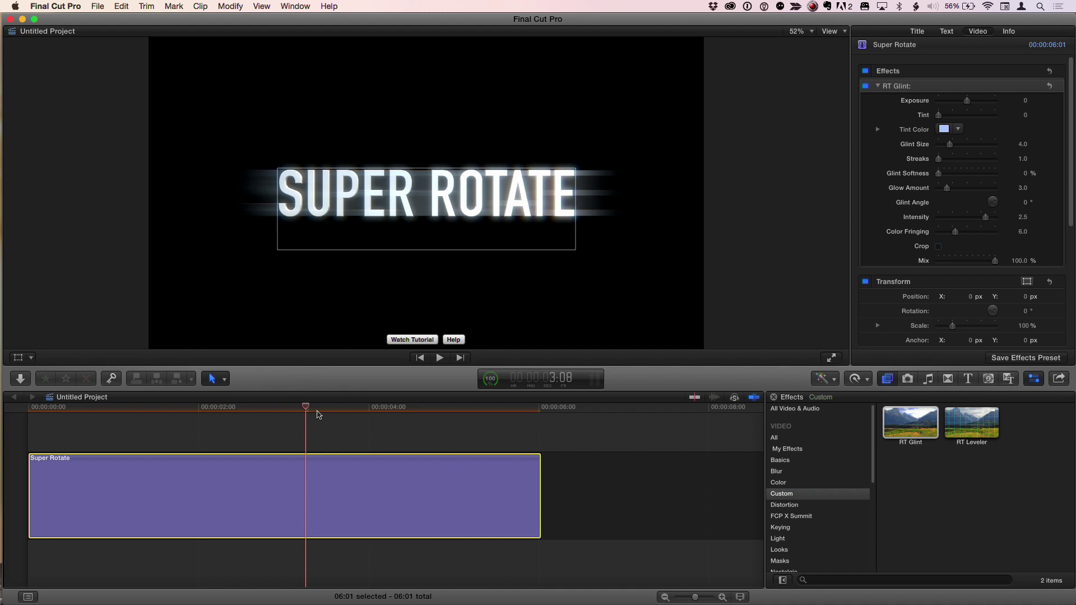
mouse_move(306, 409)
left_mouse_down()
mouse_move(187, 412)
mouse_move(295, 413)
mouse_move(165, 429)
mouse_move(243, 412)
mouse_move(332, 412)
mouse_move(241, 412)
mouse_move(283, 418)
left_mouse_up()
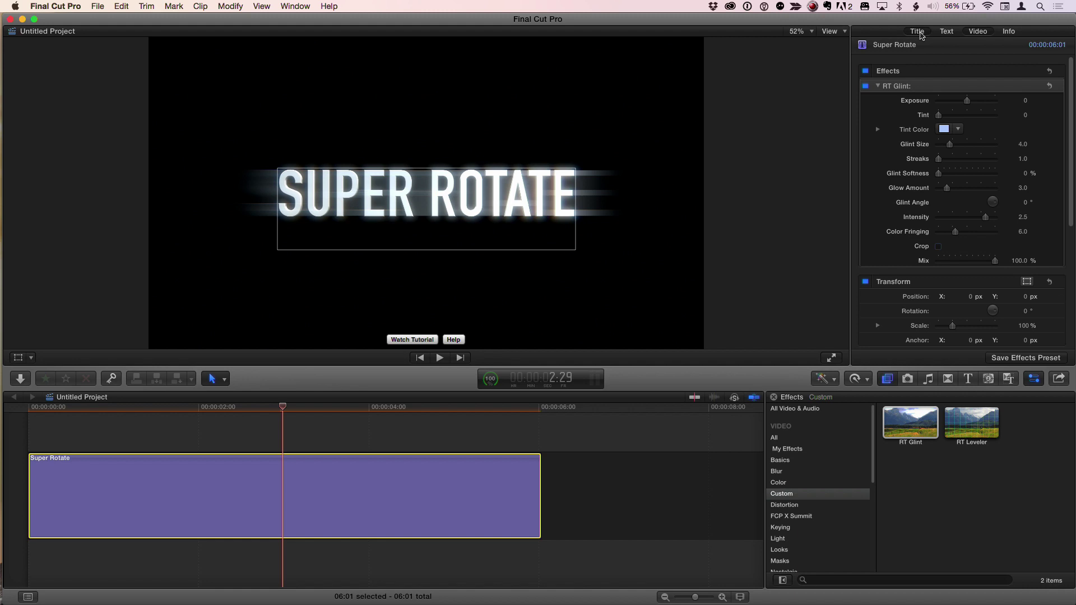
Set the title's Animation Style to None.
left_click(919, 33)
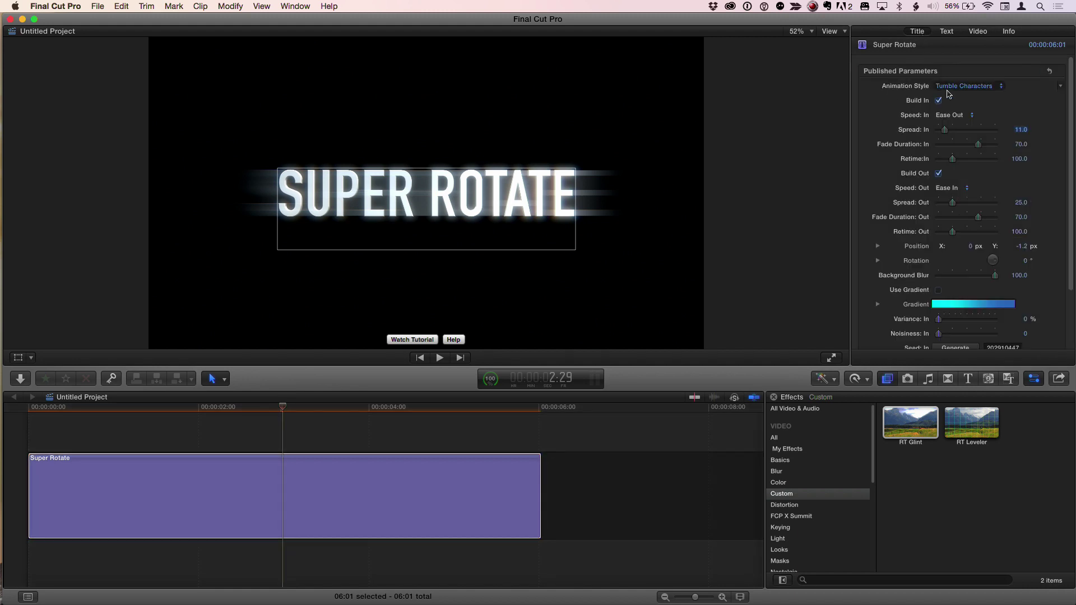
left_click(960, 89)
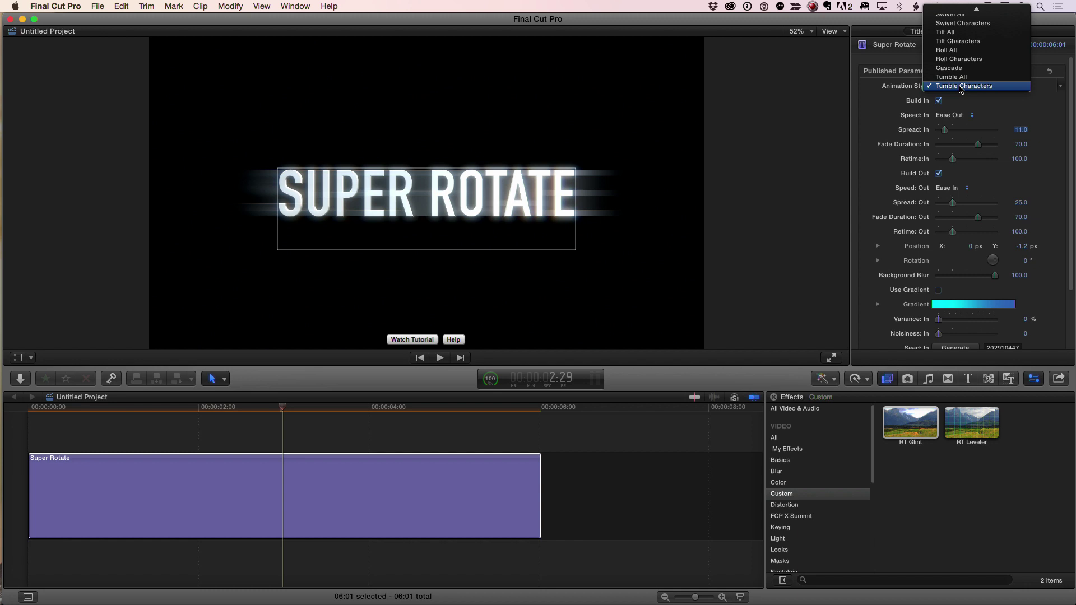
left_click(961, 14)
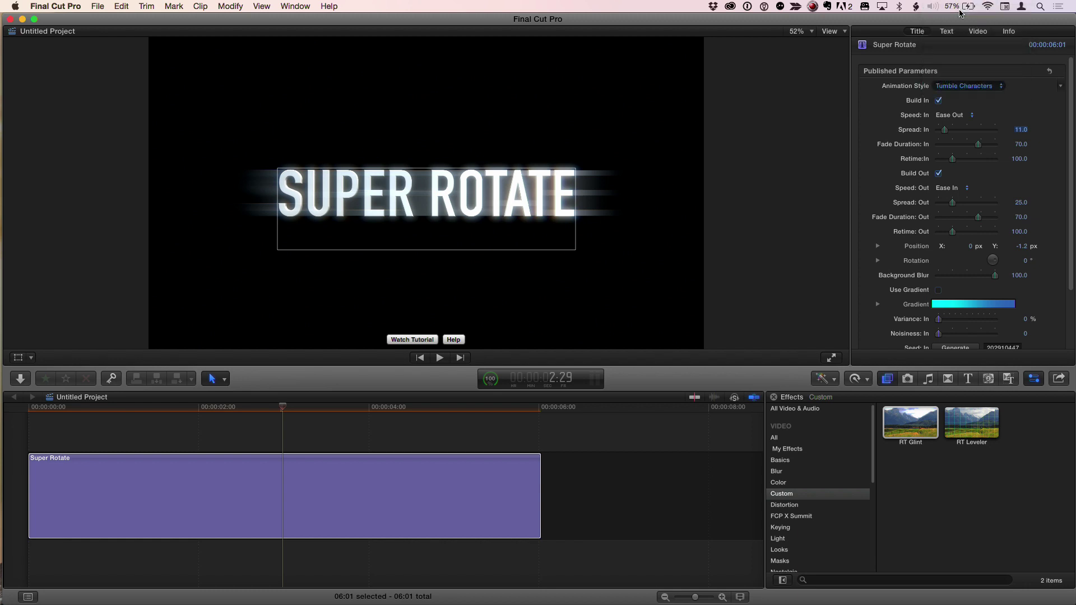
Scrub the title around 3:10 and near its end, parking the playhead at about 2:15.
left_click(136, 401)
mouse_move(136, 401)
left_mouse_down()
mouse_move(99, 407)
mouse_move(312, 407)
left_mouse_up()
mouse_move(400, 420)
left_mouse_down()
mouse_move(533, 423)
mouse_move(312, 429)
left_mouse_up()
mouse_move(139, 413)
left_mouse_down()
mouse_move(65, 406)
mouse_move(242, 402)
left_mouse_up()
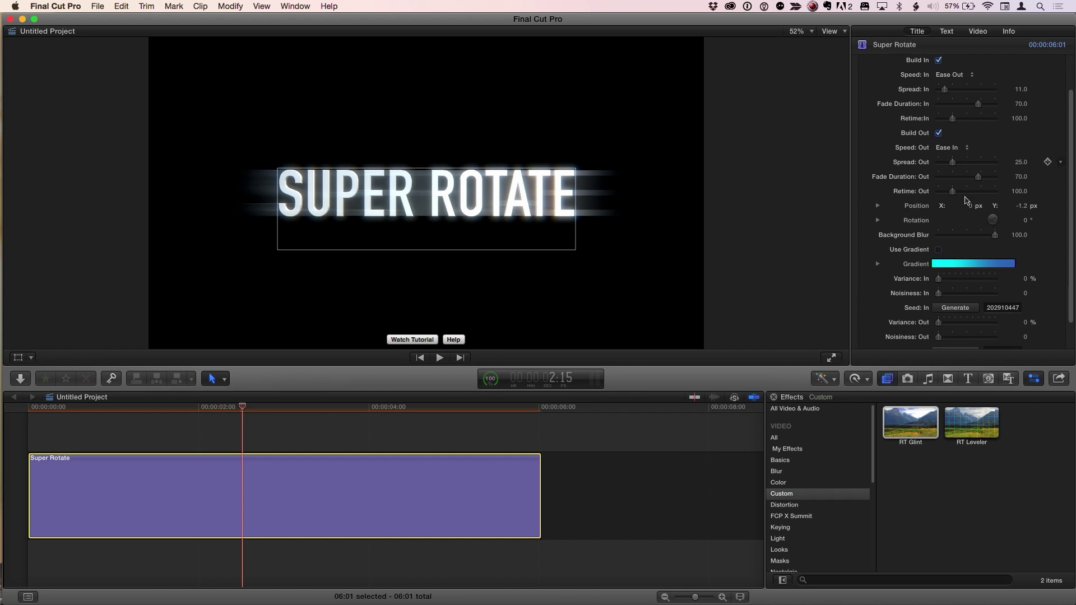
scroll(950, 227, "down", 2)
scroll(933, 269, "down", 2)
scroll(908, 311, "down", 1)
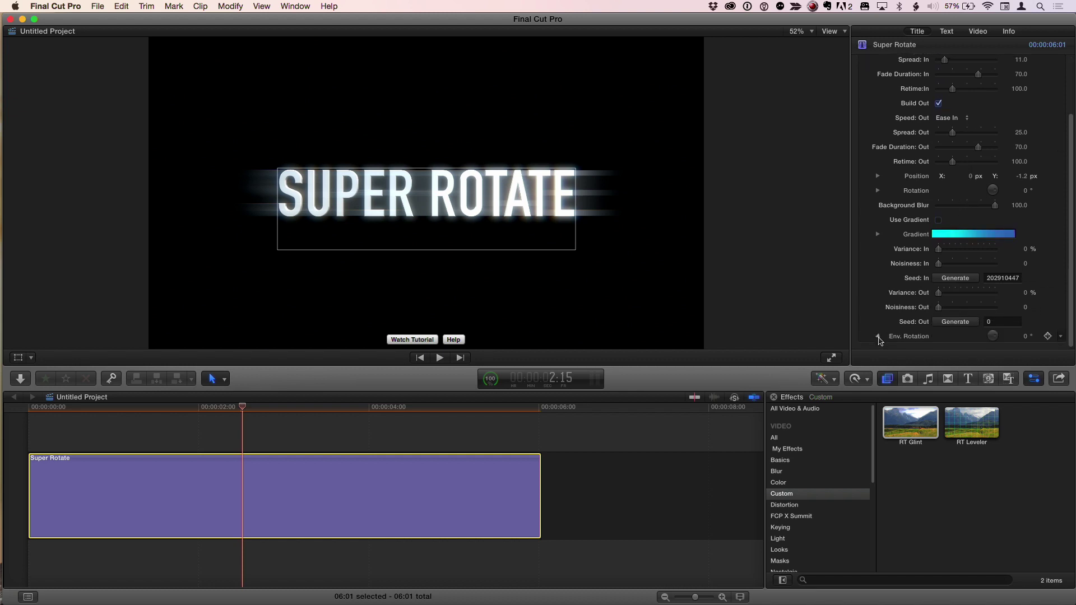
scroll(916, 306, "down", 3)
scroll(916, 306, "down", 3)
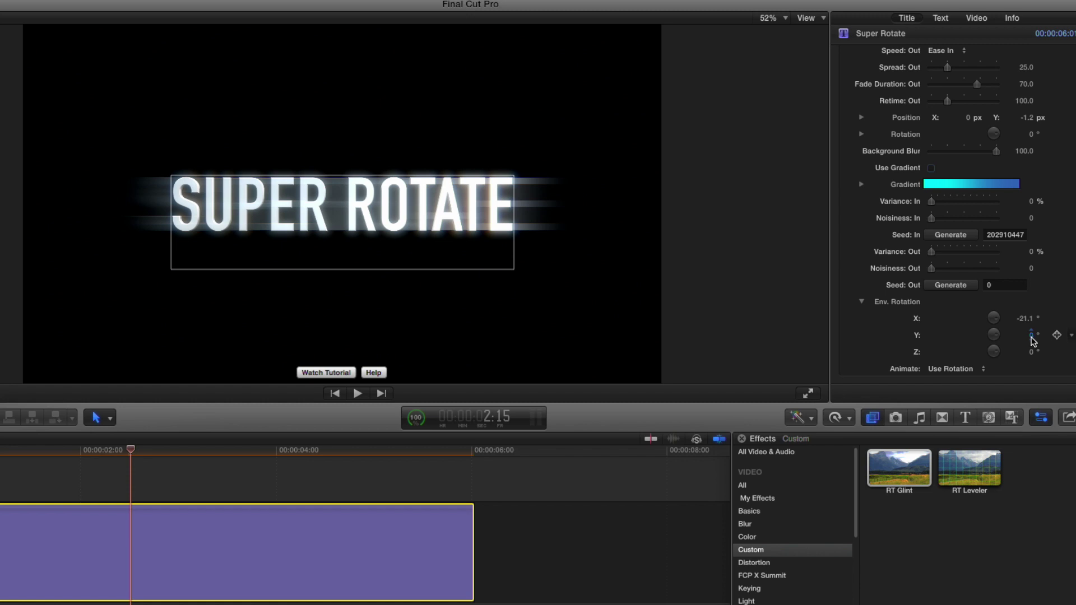
Keyframe the environment Y rotation from 106° at 2:15 to -56° at 4:10.
left_click_drag(1033, 340, 1017, 340)
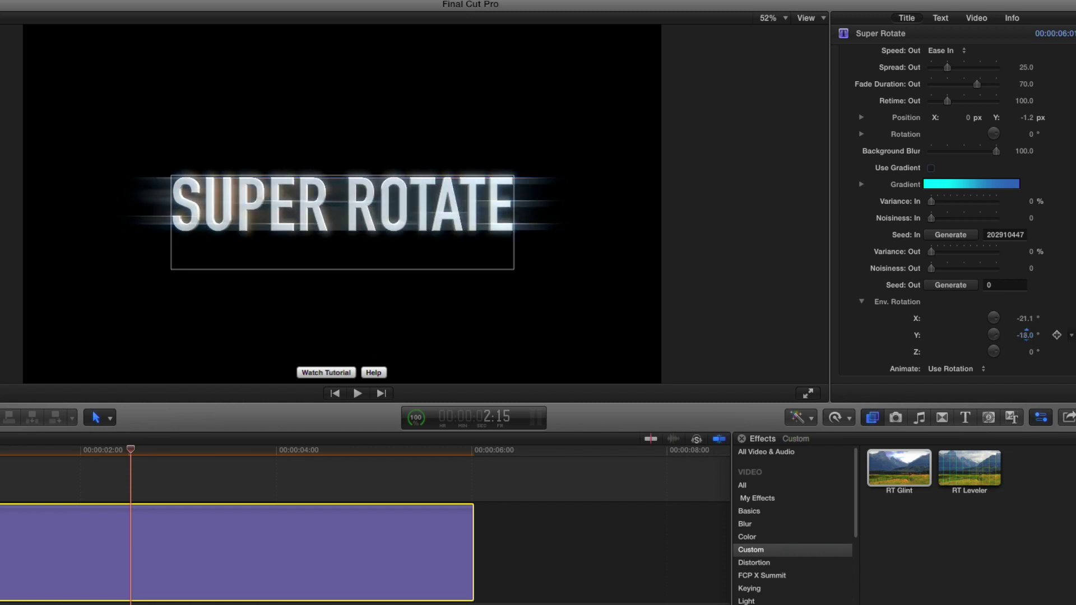
left_click_drag(1025, 335, 1022, 336)
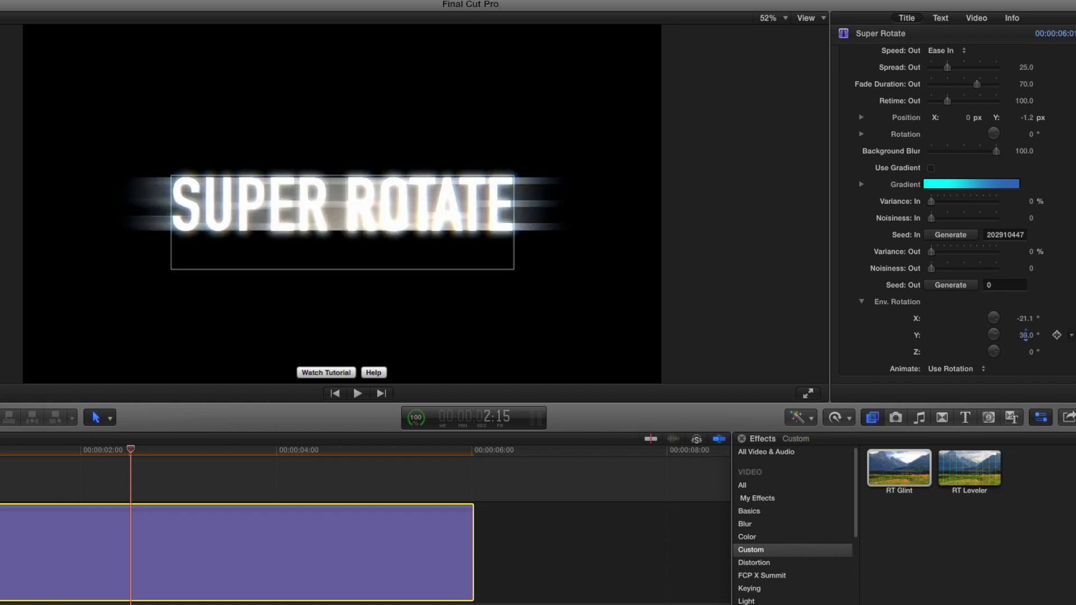
left_click_drag(1022, 336, 1023, 334)
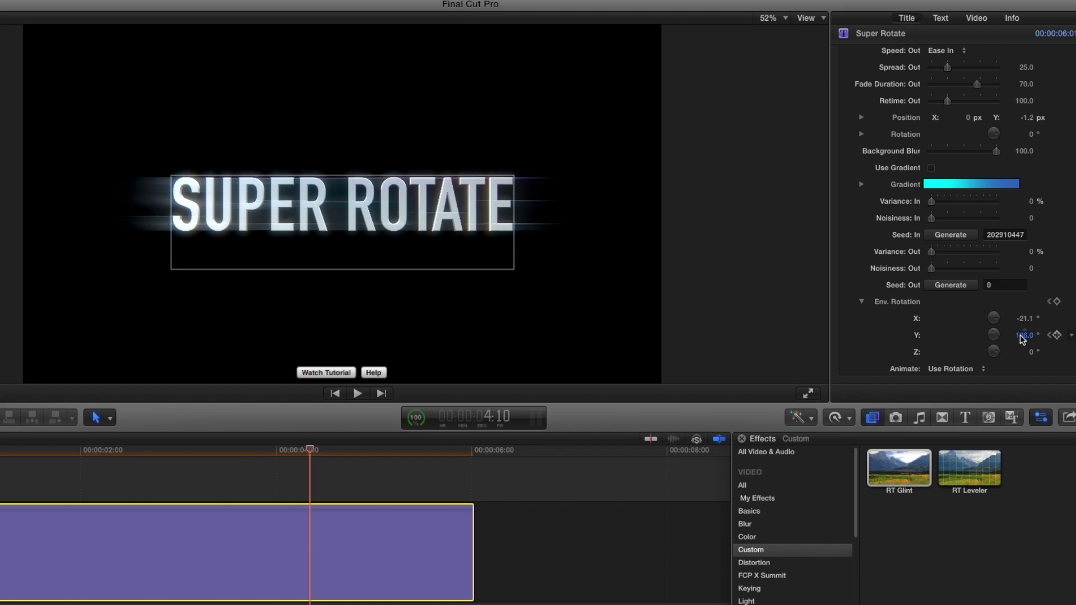
left_click_drag(1025, 335, 1023, 336)
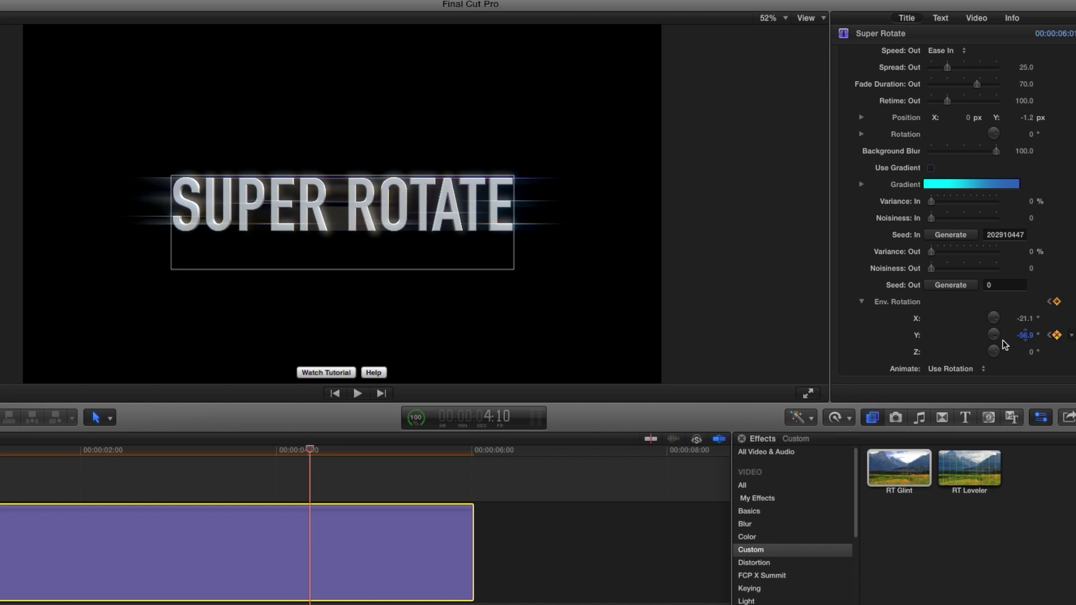
left_click(158, 450)
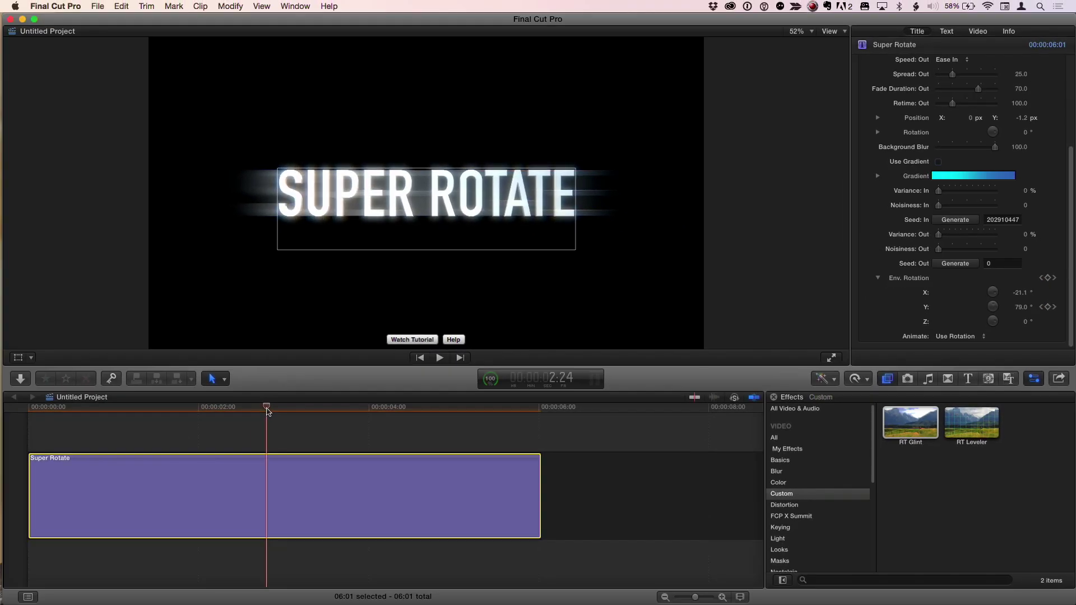
key("space")
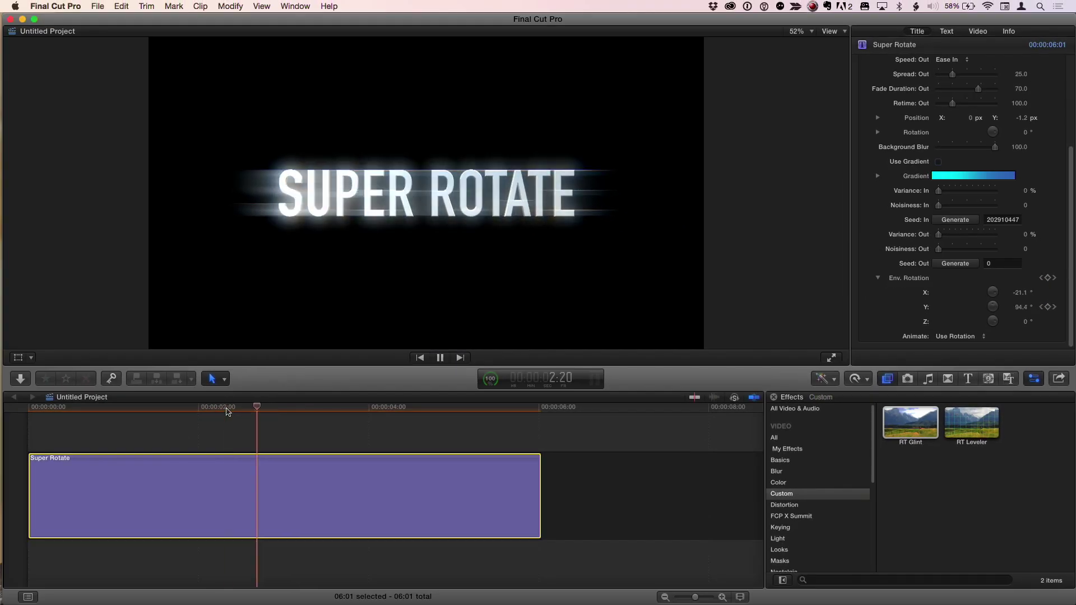
left_click(193, 411)
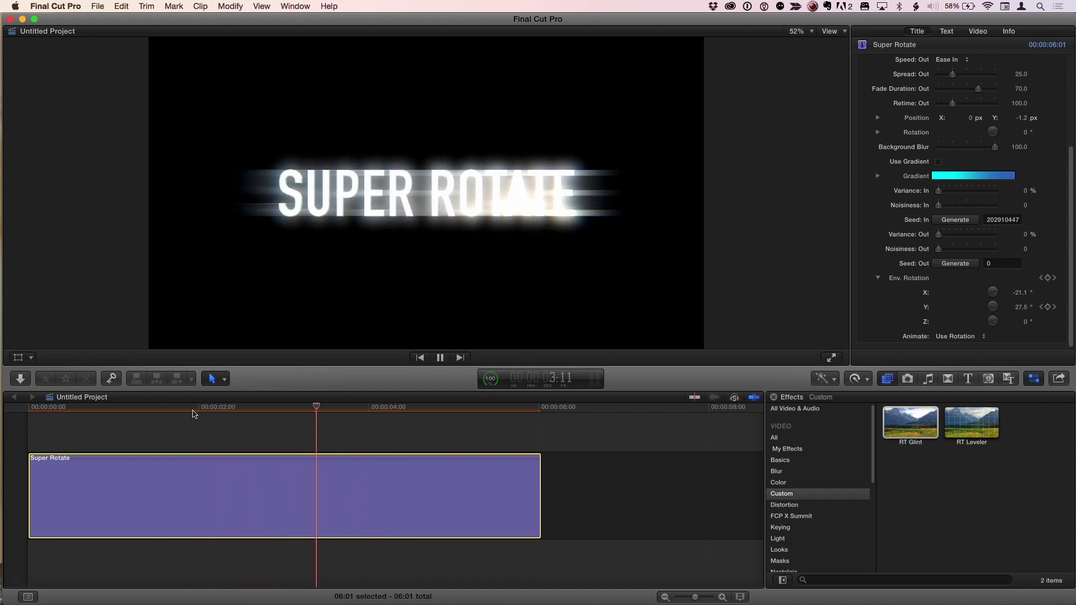
left_click(190, 411)
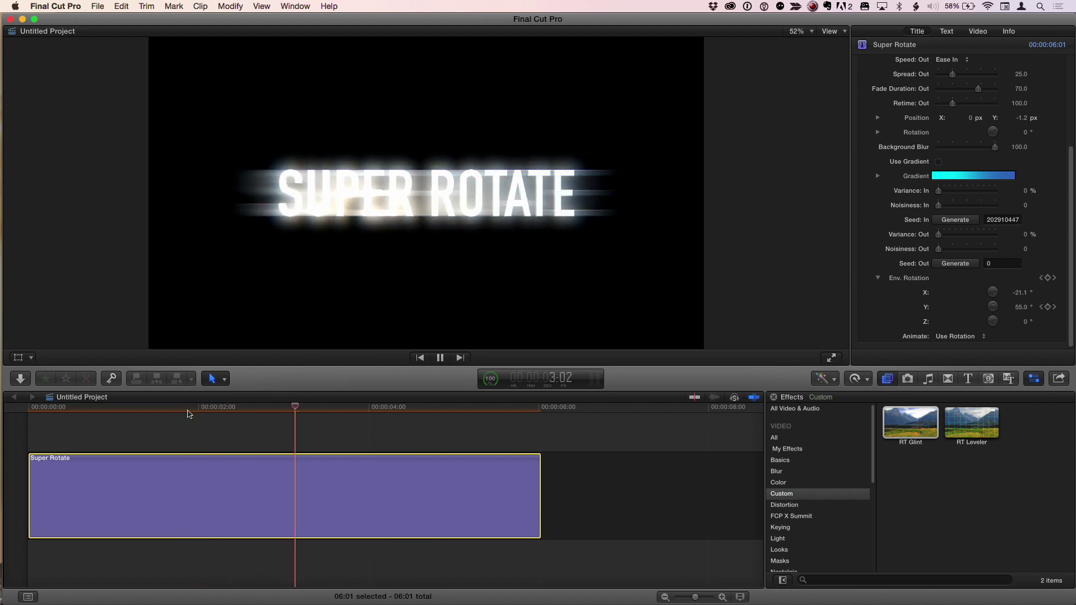
key("space")
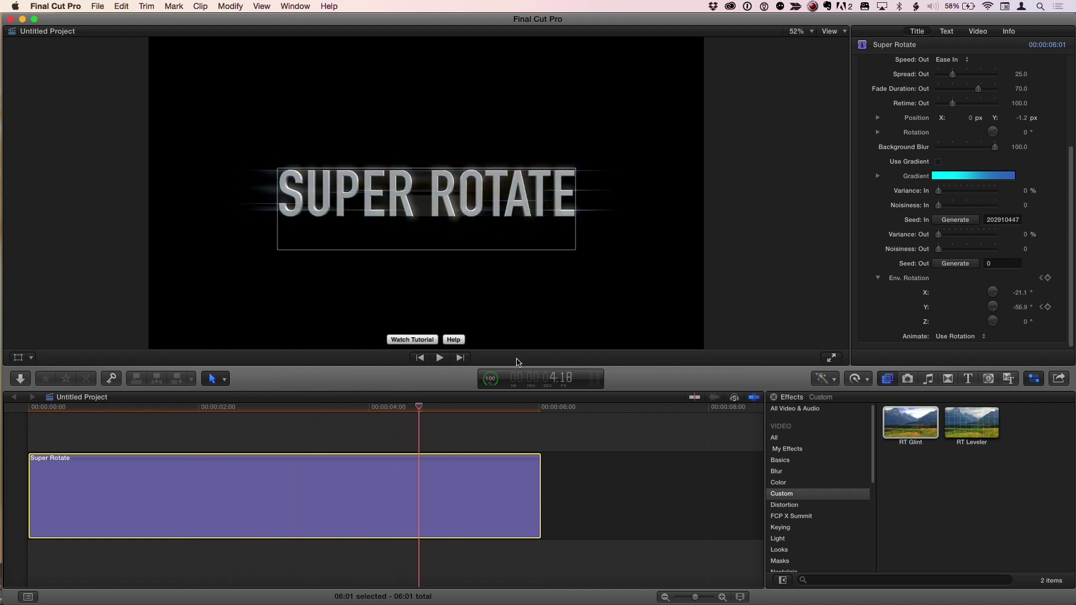
scroll(969, 74, "up", 5)
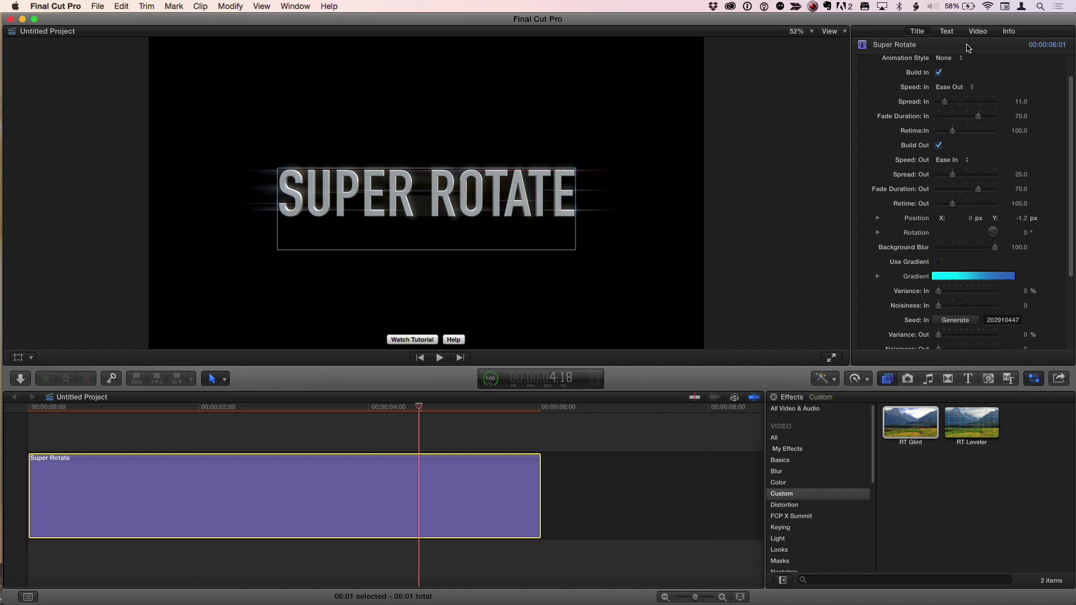
scroll(964, 123, "up", 3)
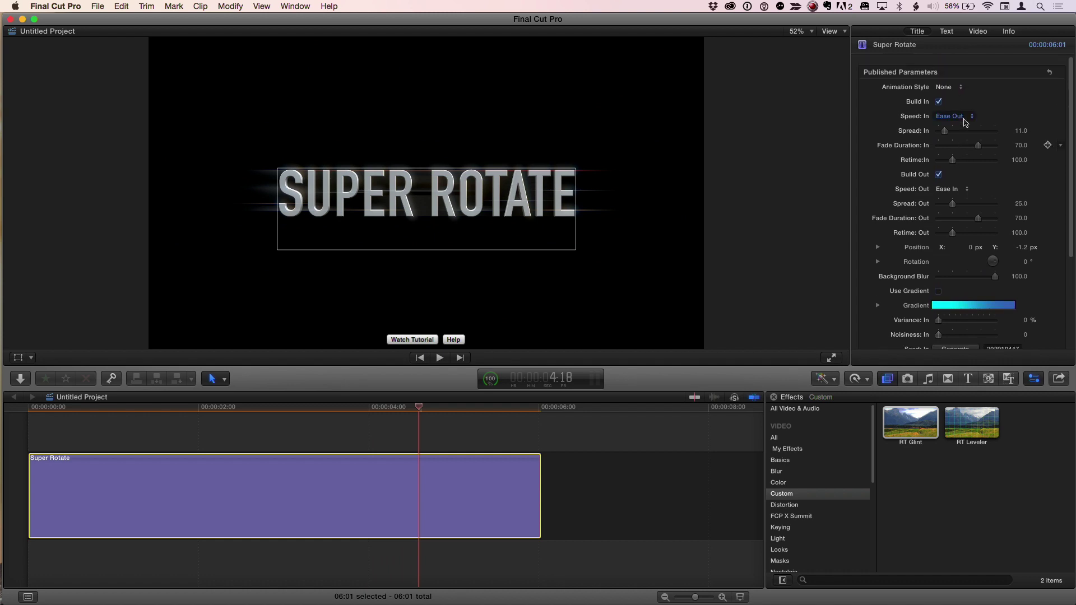
Choose Cascade as the Animation Style and play the title from the clip start.
left_click(957, 88)
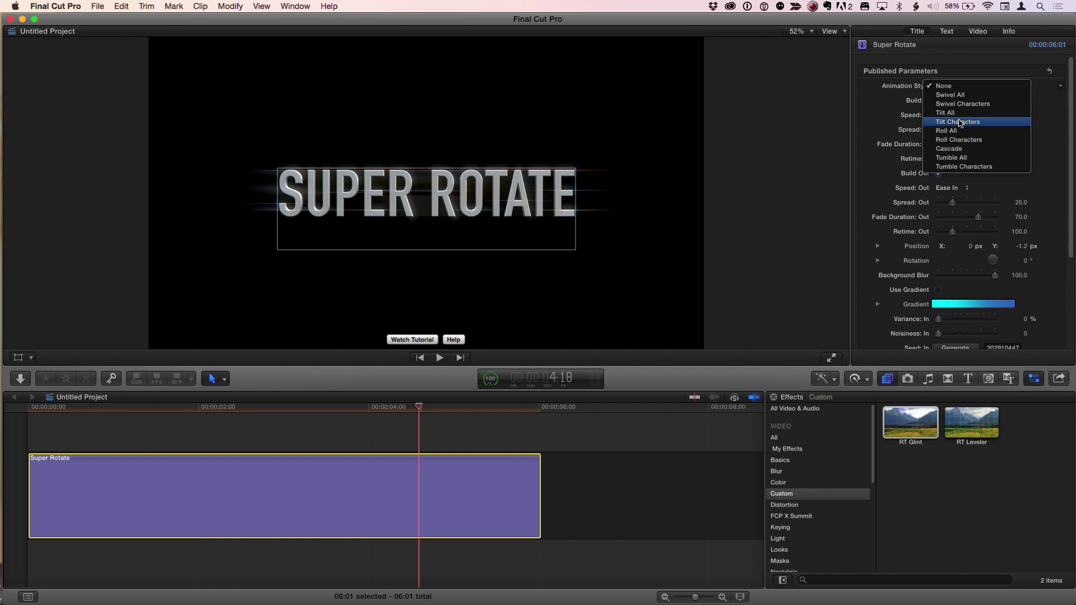
left_click(962, 150)
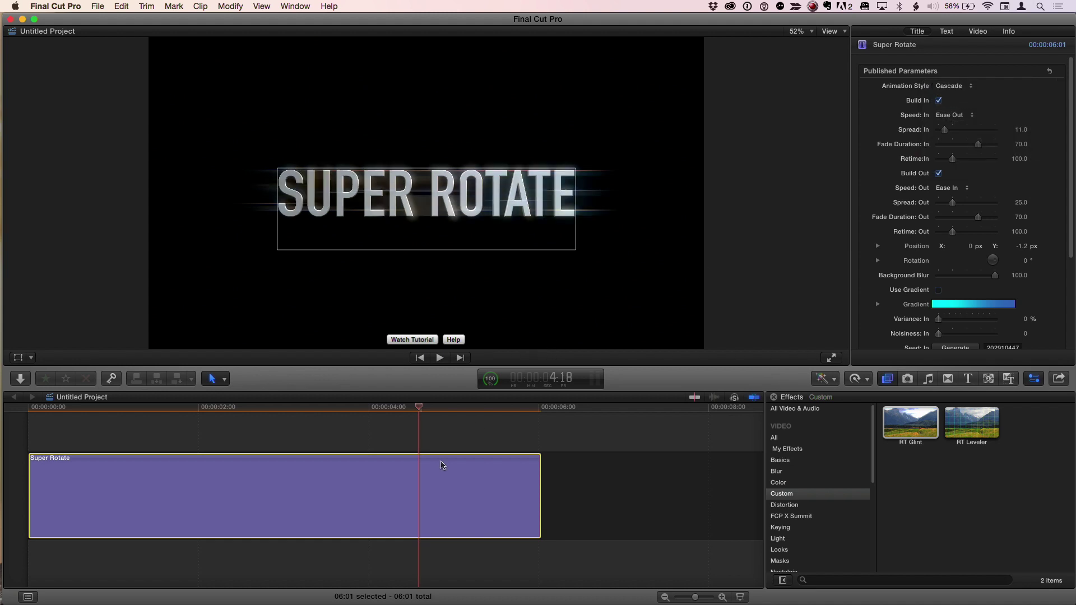
key("Home")
key("space")
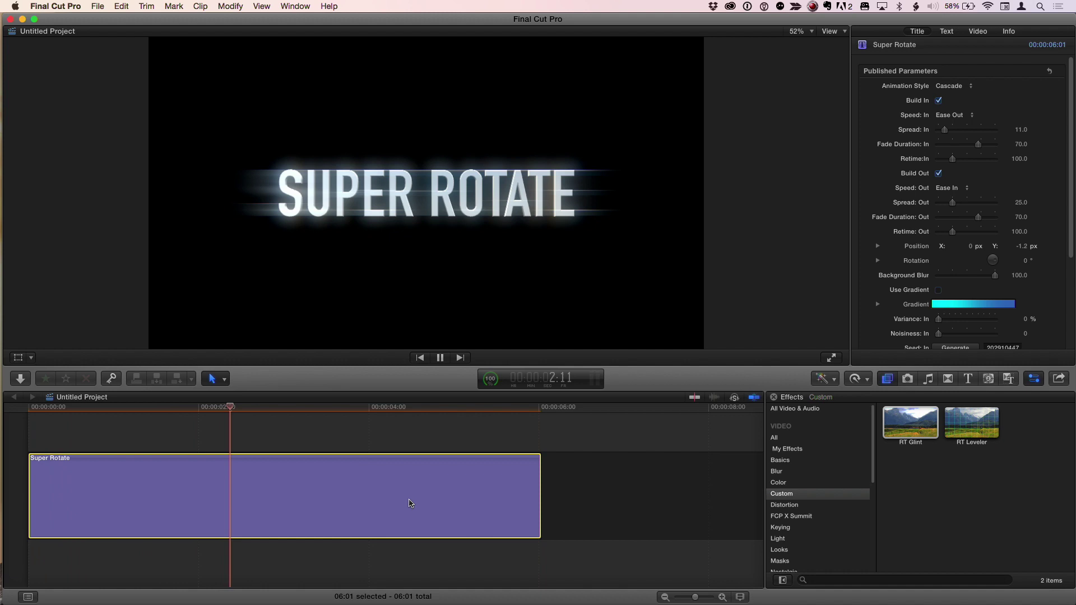
key("space")
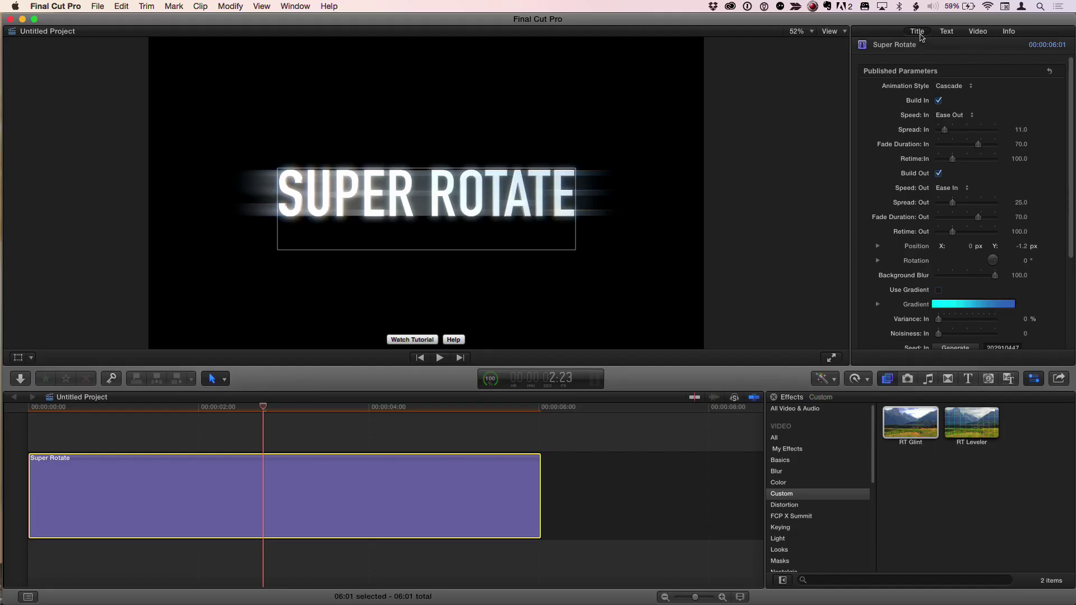
Replace the text's basic plastic material with Metal > Chrome in the Text inspector.
left_click(914, 57)
scroll(928, 168, "down", 5)
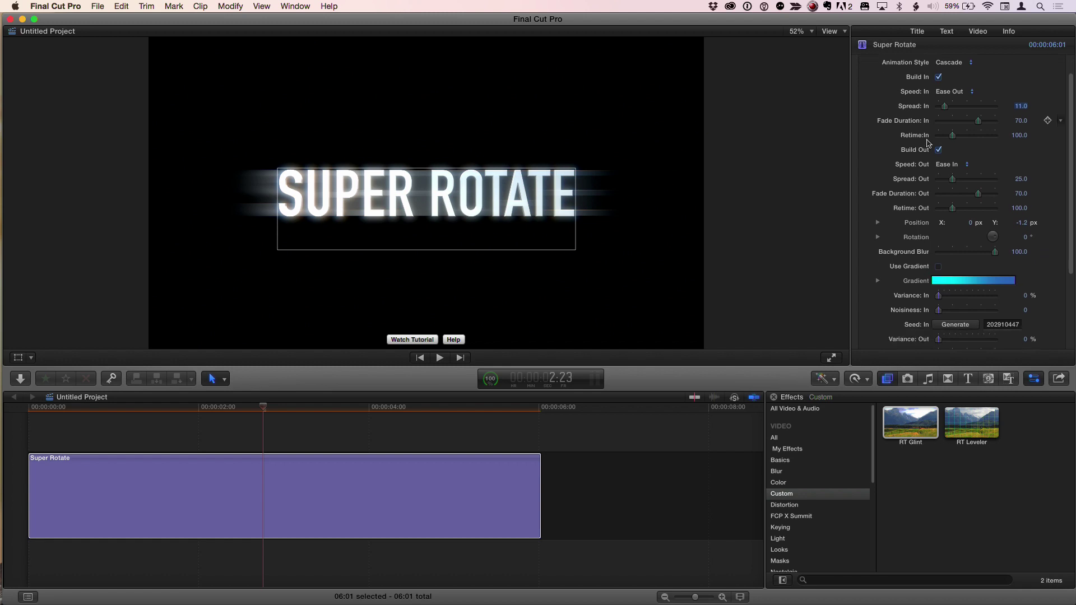
scroll(927, 168, "up", 5)
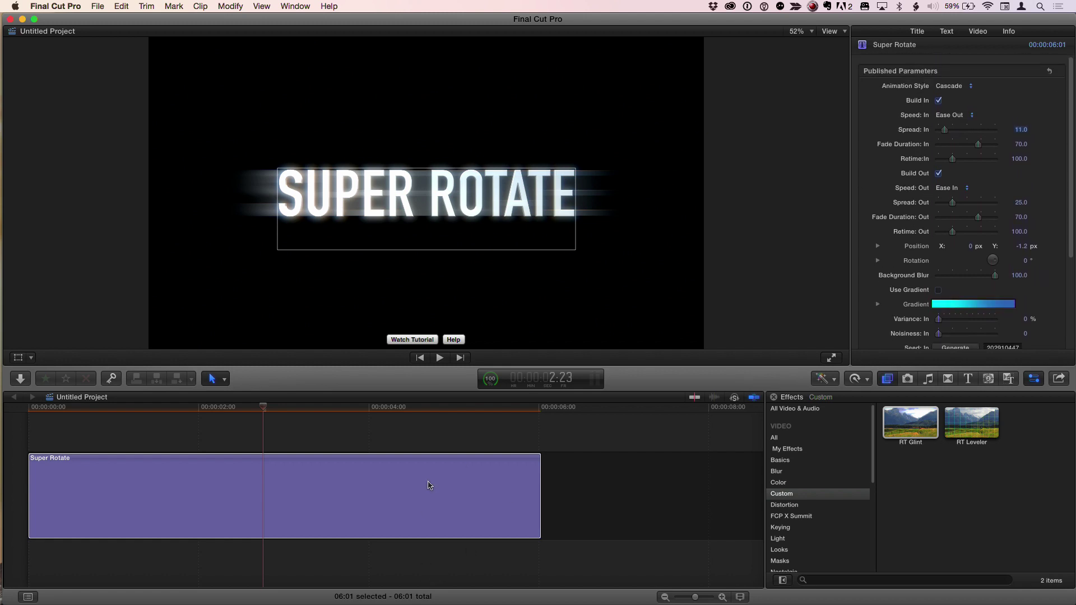
left_click(945, 32)
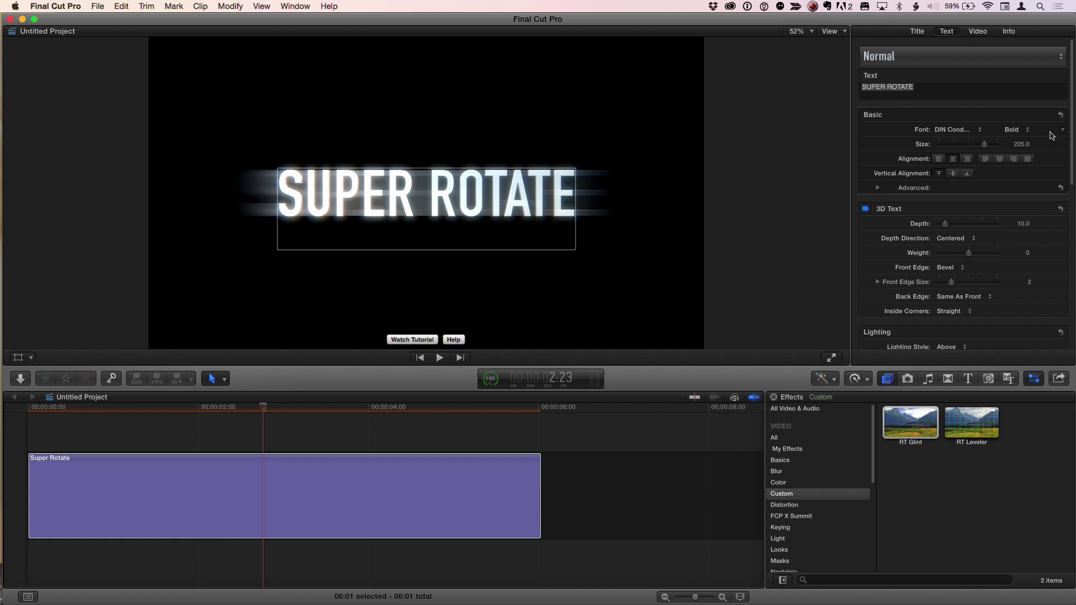
left_click_drag(1071, 135, 1073, 298)
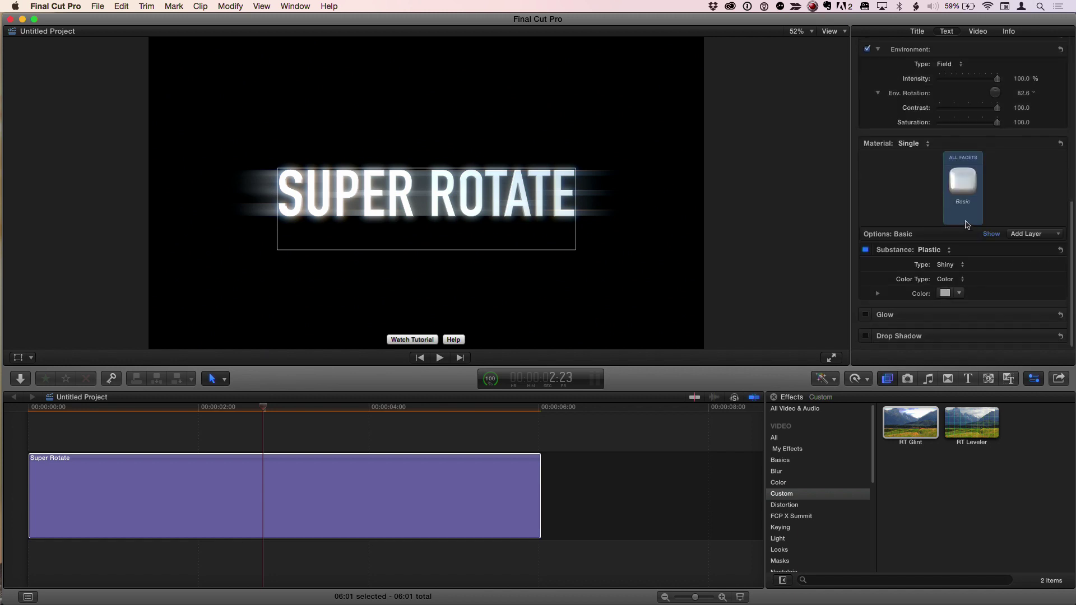
left_click(966, 193)
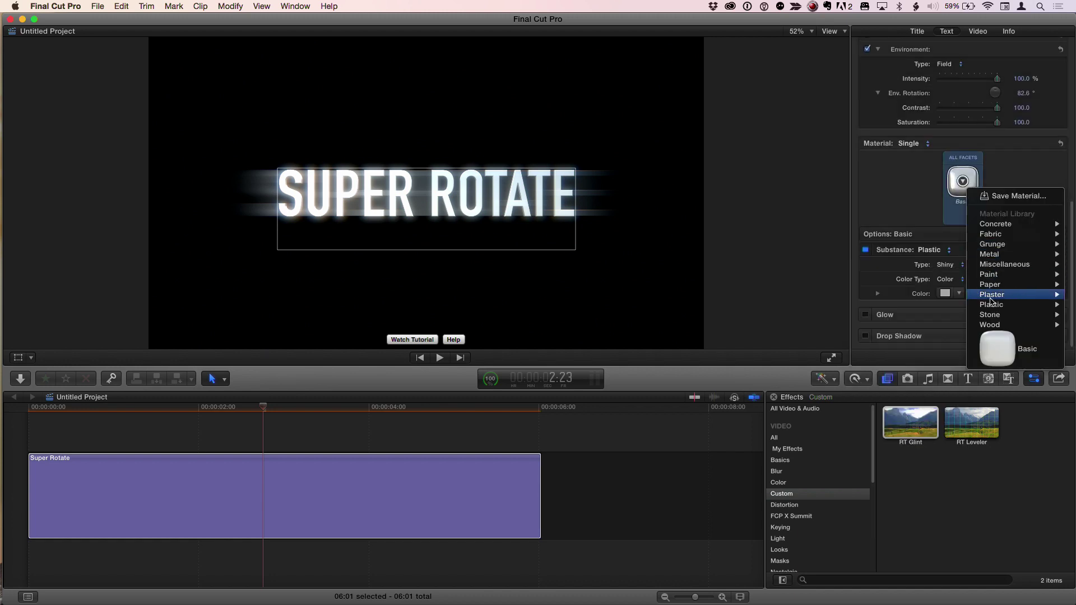
mouse_move(990, 255)
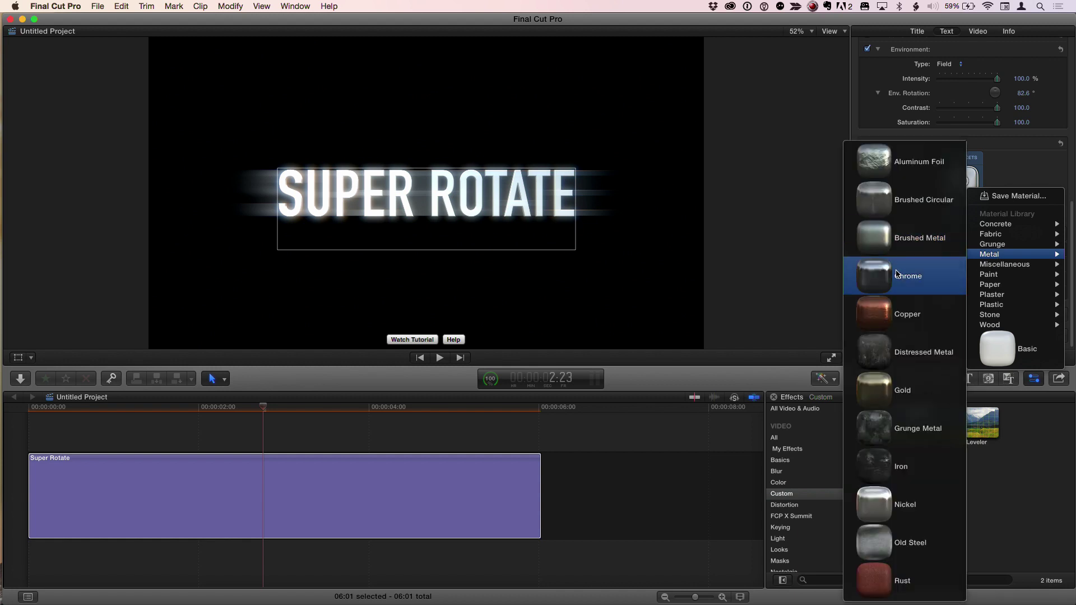
left_click(896, 274)
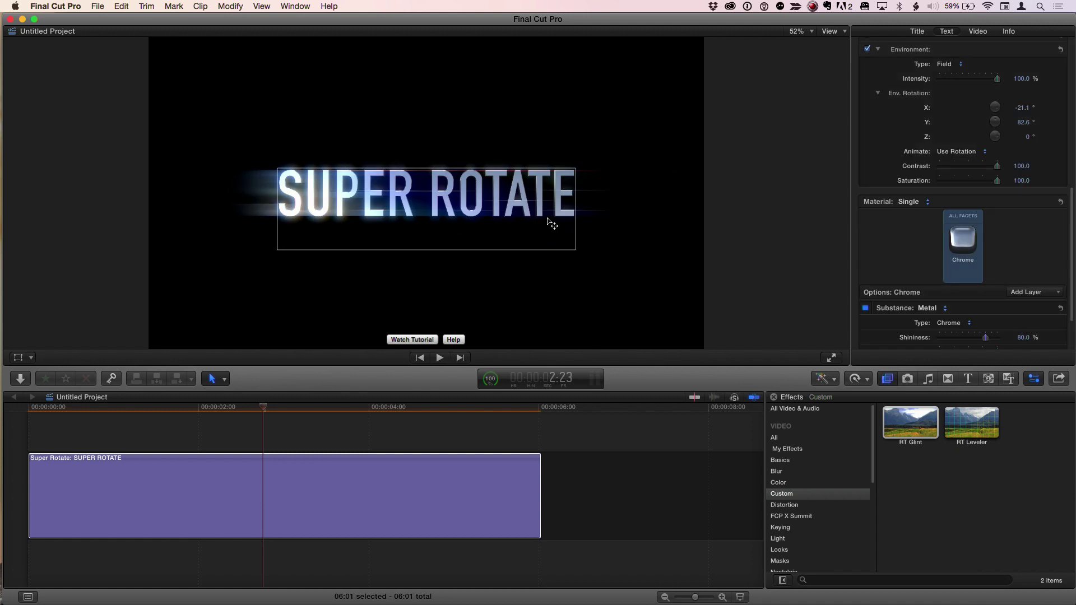
Raise the Super Rotate title's RT Glint Tint to 1.0 and pick red as its Tint Color.
left_click(979, 32)
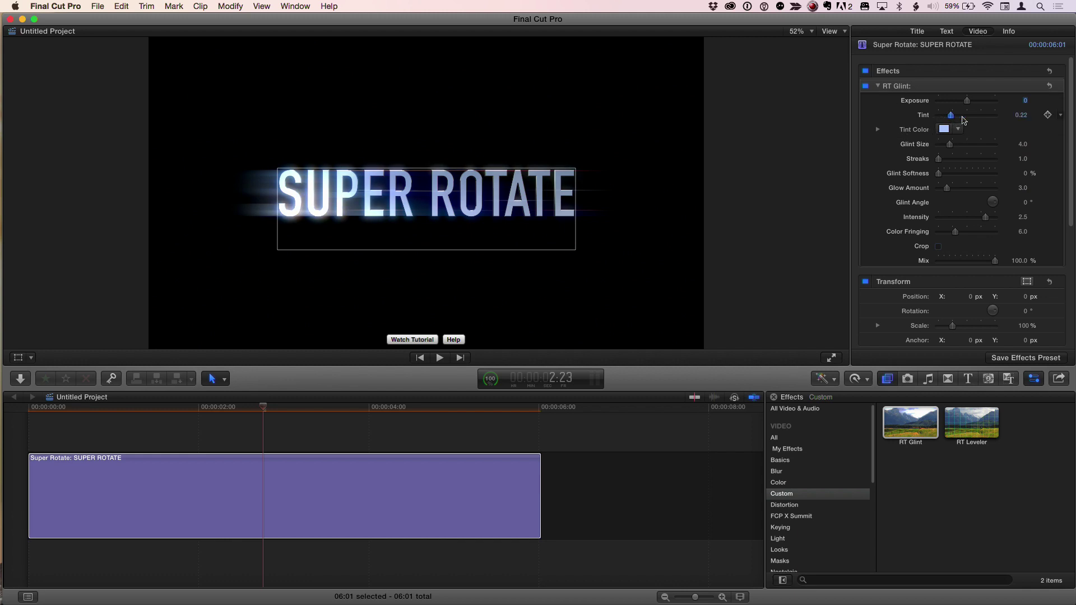
left_click_drag(951, 120, 999, 120)
left_click(957, 128)
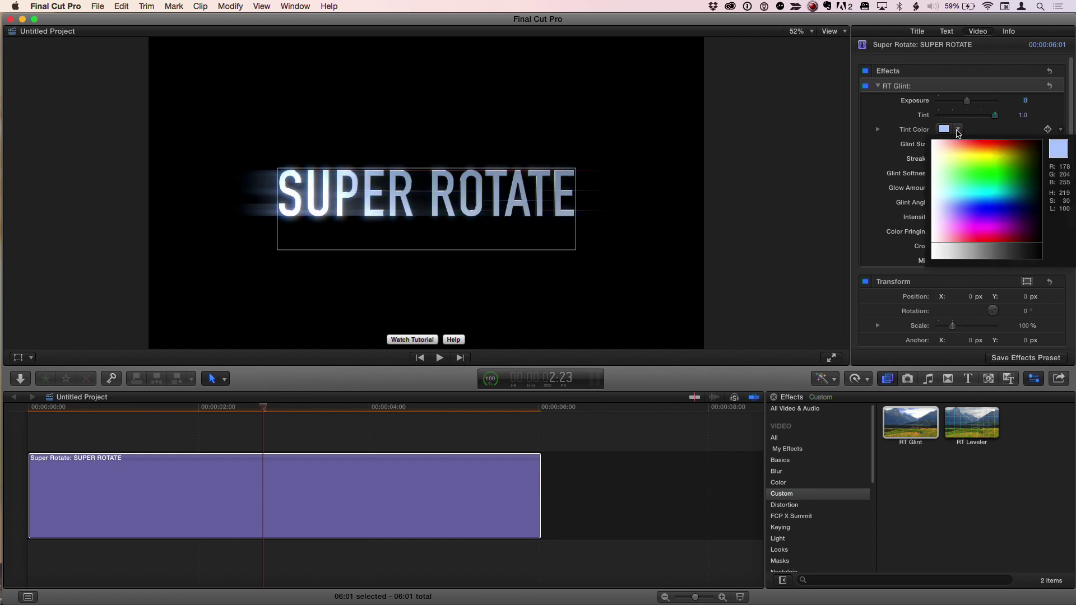
left_click(977, 142)
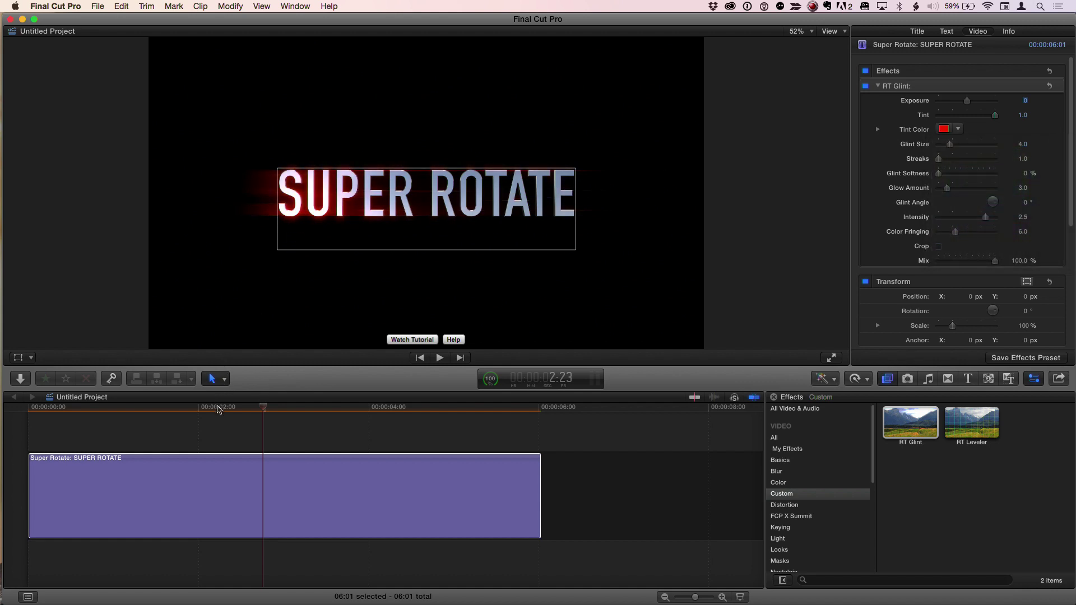
left_click(31, 427)
key("space")
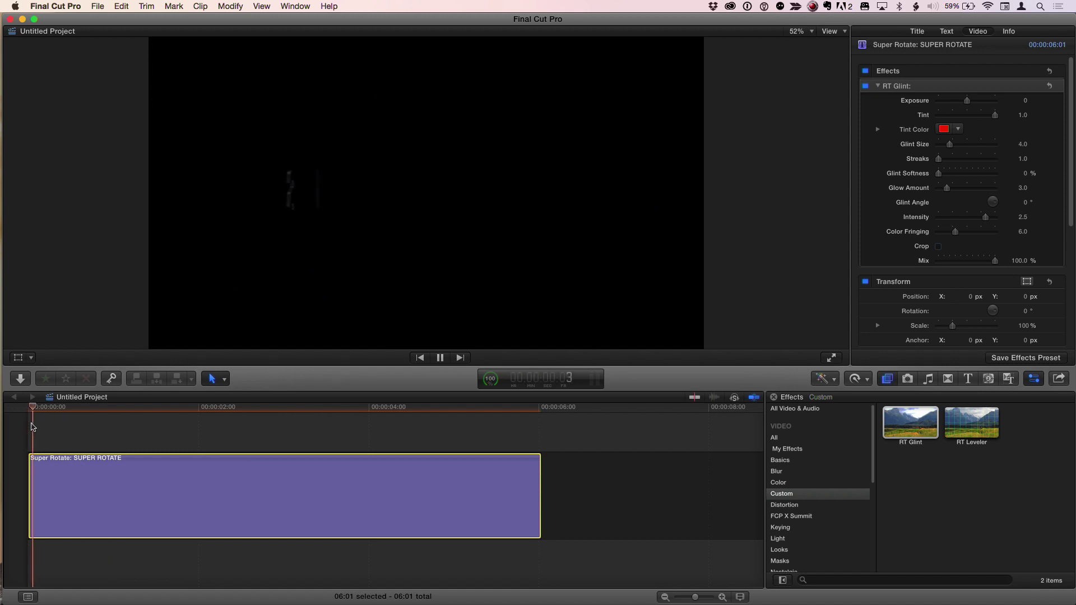